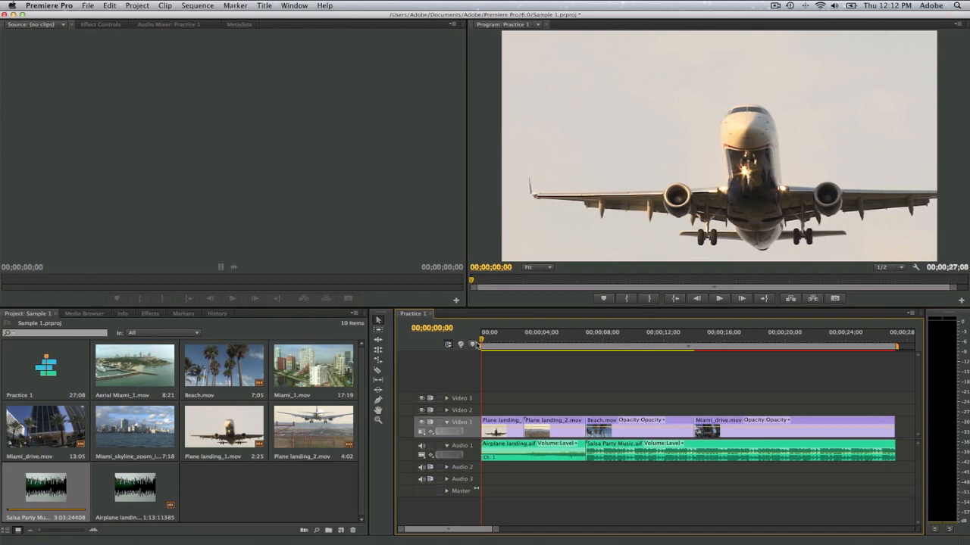
Step: Play the Practice 1 sequence from the start, then move the playhead back to the cut between Plane landing_2.mov and Beach.mov
key(space)
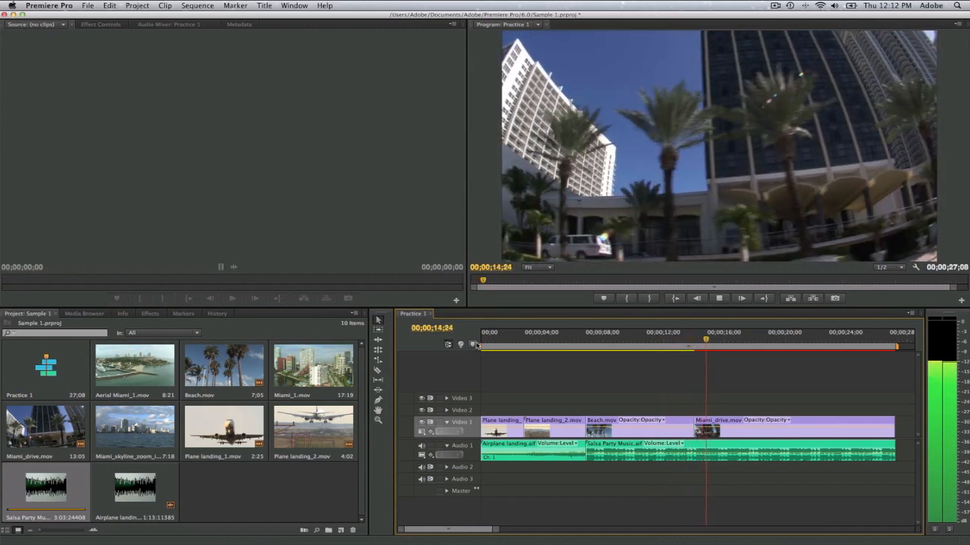
key(space)
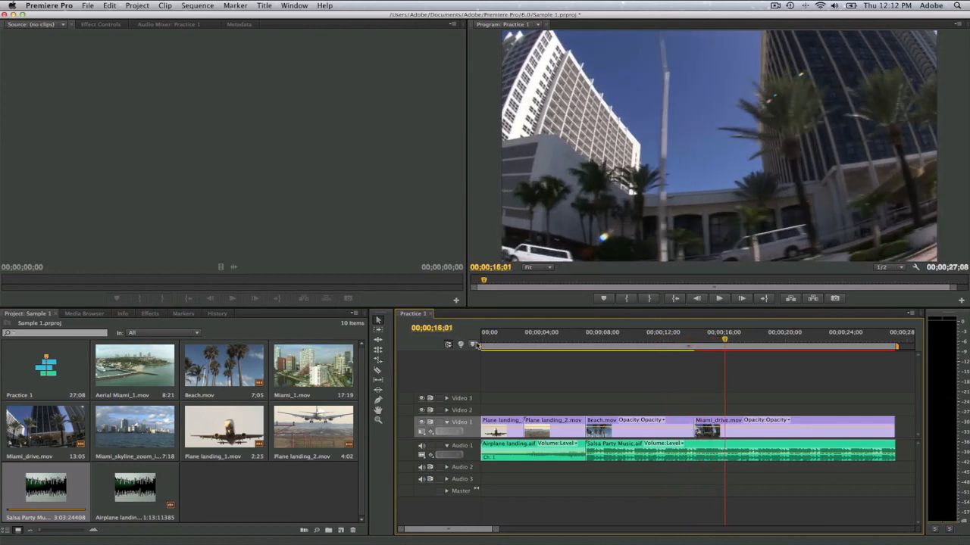
drag(726, 340, 585, 341)
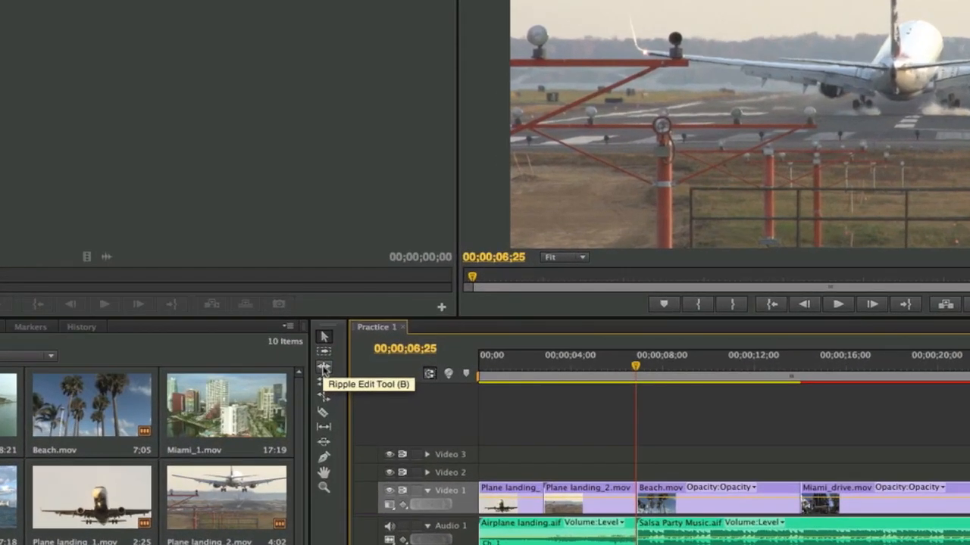
Step: Ripple-trim the ends of Plane landing_2.mov and Airplane landing.aif together, shortening both by 00;00;01;07
click(323, 368)
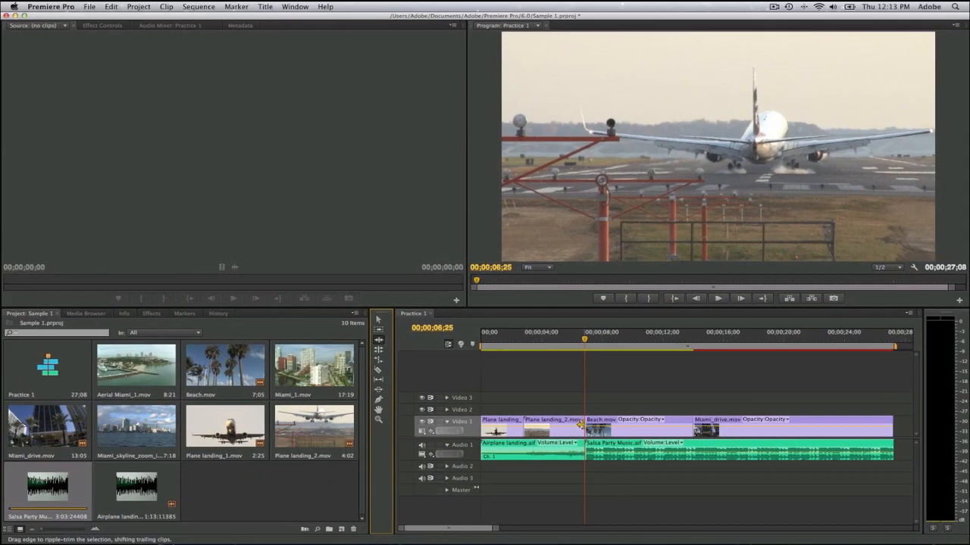
click(581, 425)
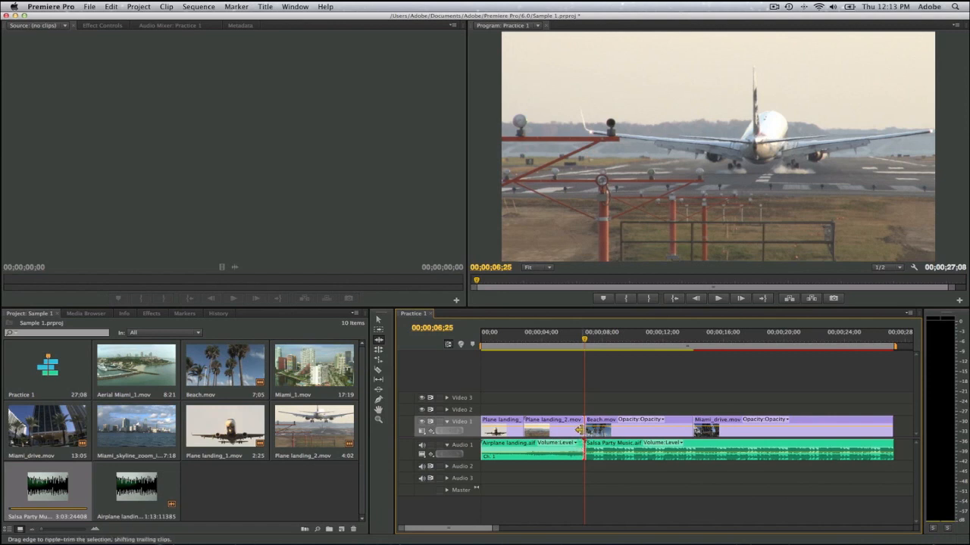
click(581, 429)
click(581, 450)
drag(580, 424, 560, 426)
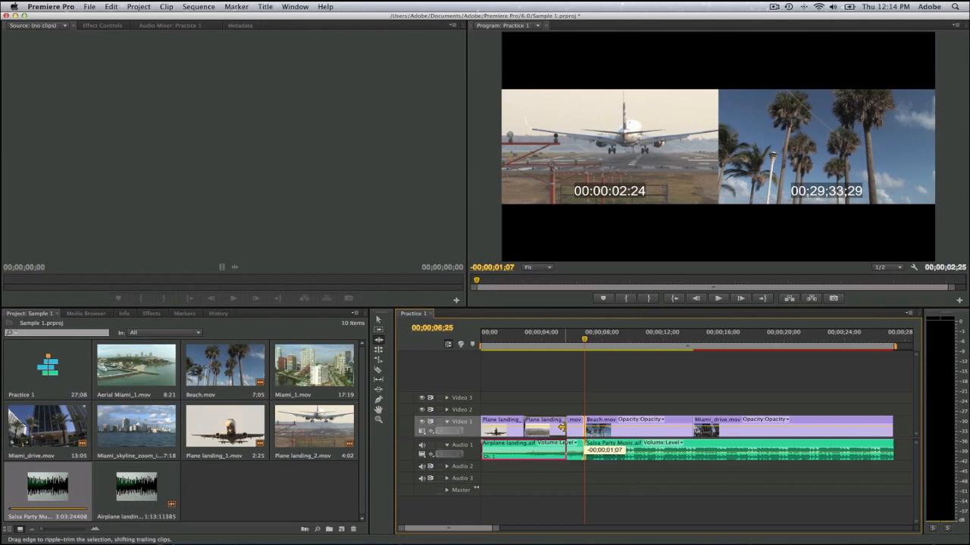
drag(561, 427, 561, 427)
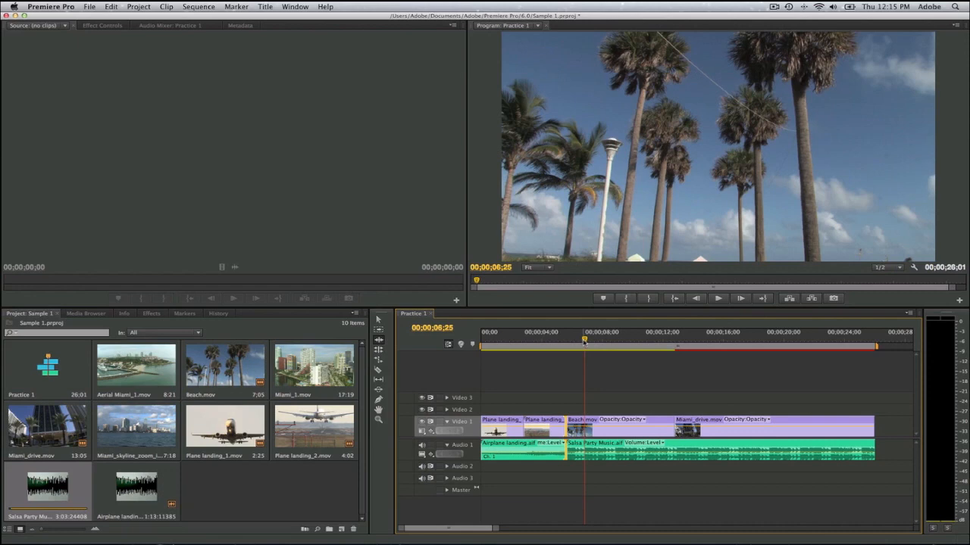
Step: Play the sequence from the start past the trimmed cut into Beach.mov to review the ripple edit
key(Home)
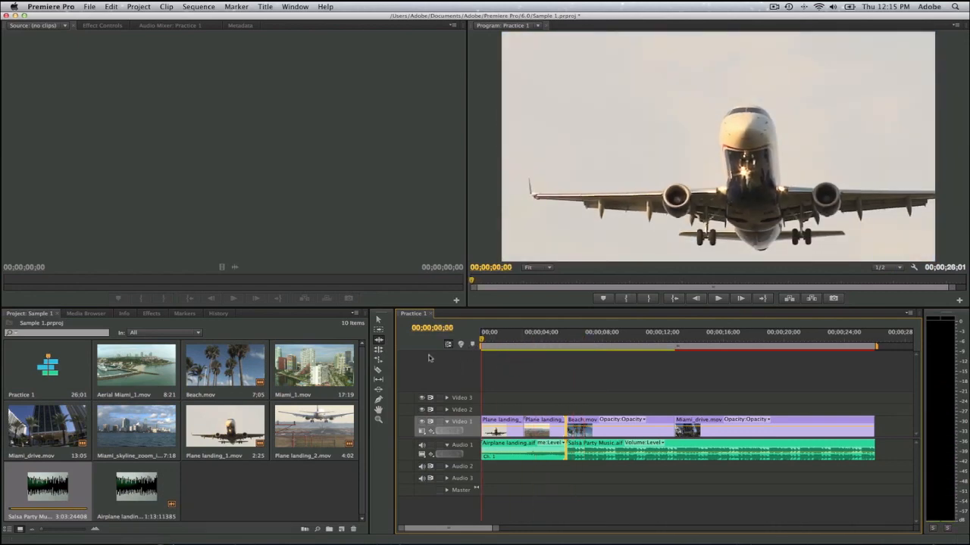
click(379, 320)
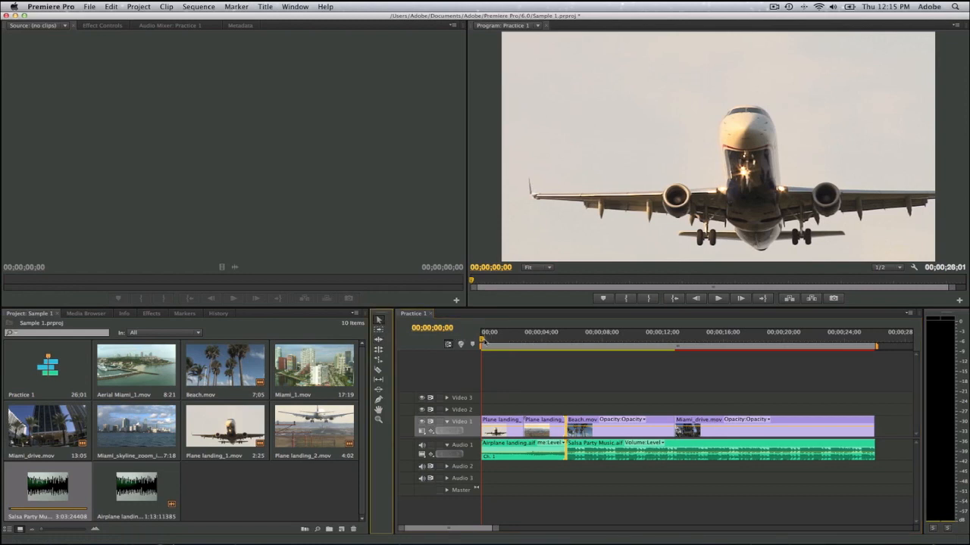
drag(482, 339, 467, 344)
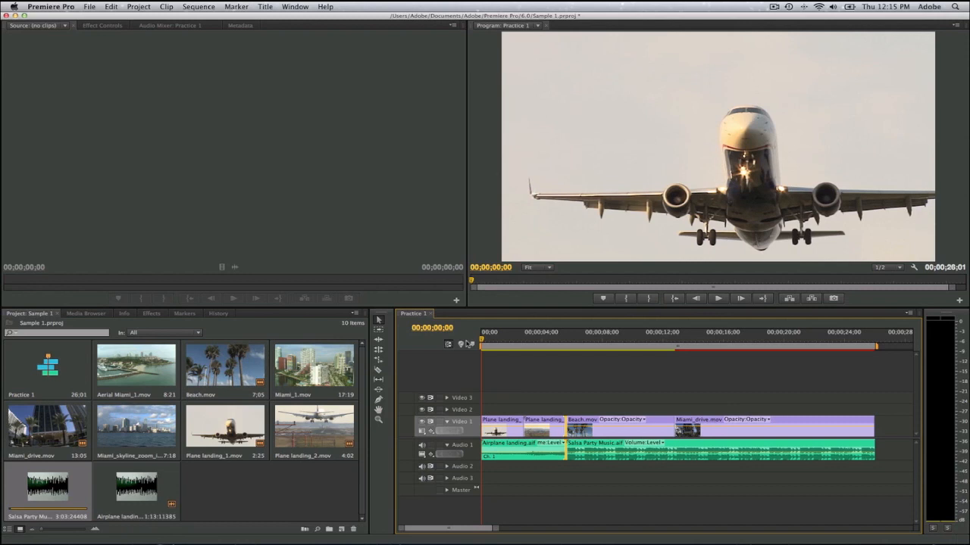
key(space)
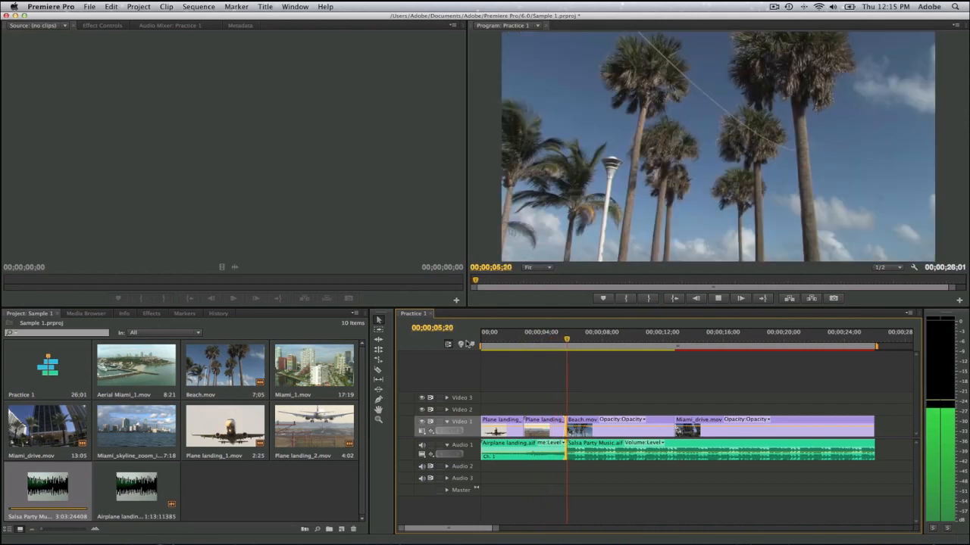
key(space)
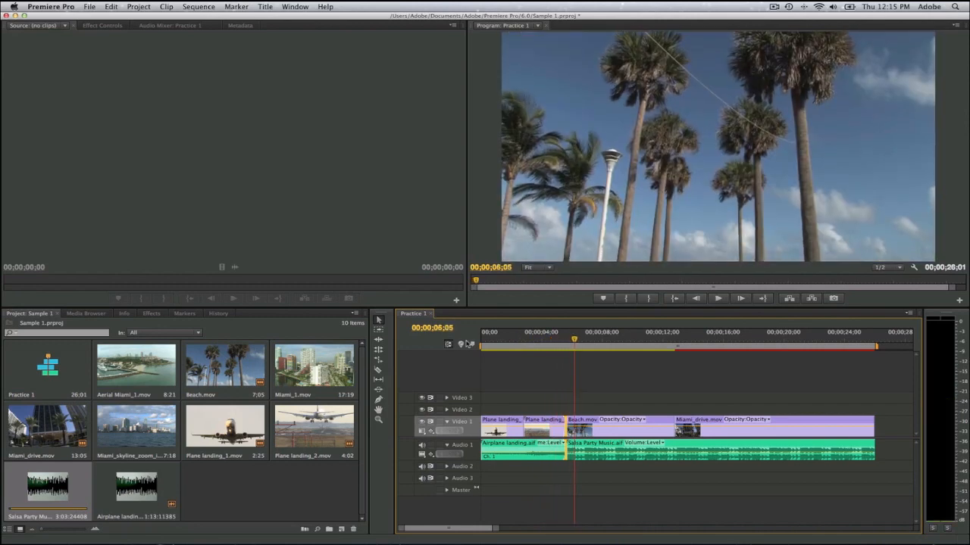
Step: Scrub through the two plane landing shots to compare the picture with the timing of the Airplane landing.aif waveform
click(546, 339)
mouse_move(534, 343)
mouse_down()
mouse_move(482, 347)
mouse_move(519, 348)
mouse_up()
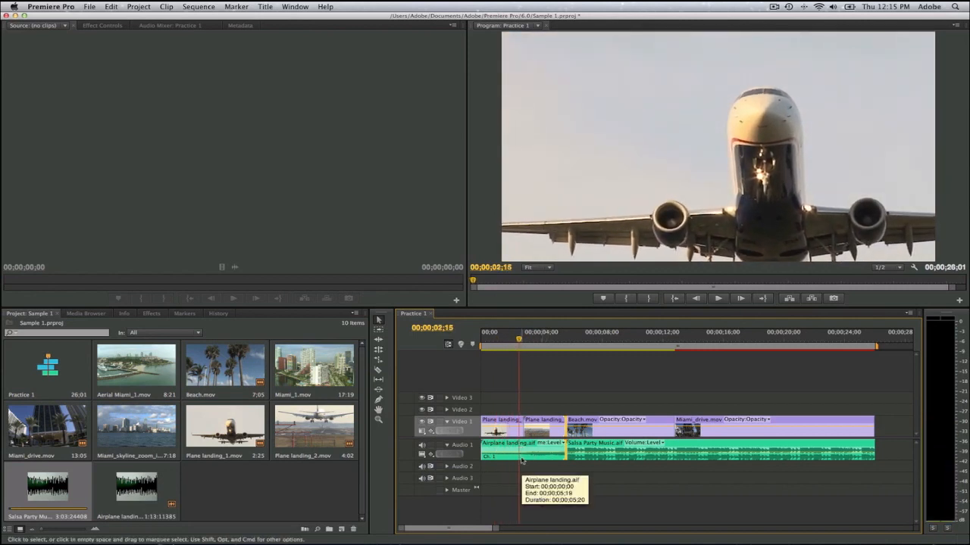
mouse_move(519, 345)
mouse_down()
mouse_move(482, 344)
mouse_move(539, 345)
mouse_up()
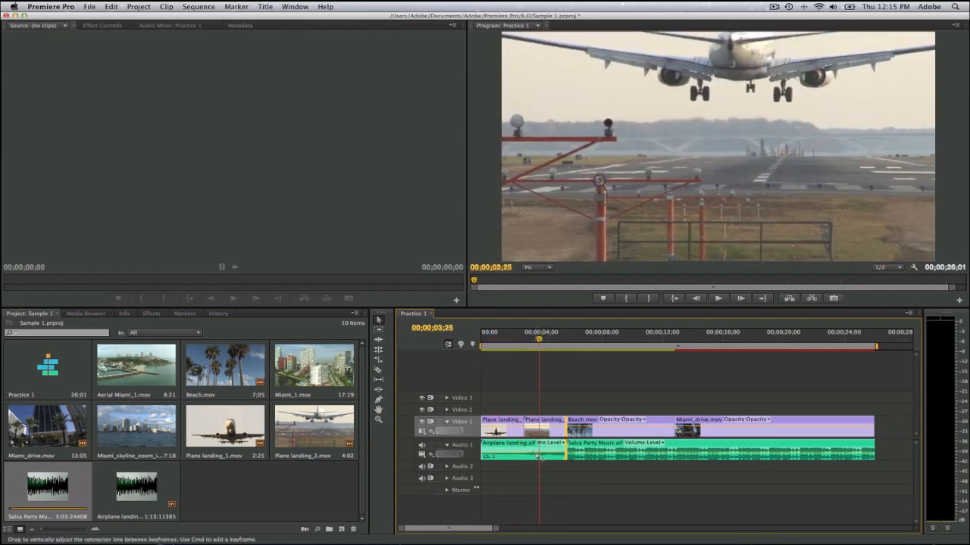
mouse_move(535, 455)
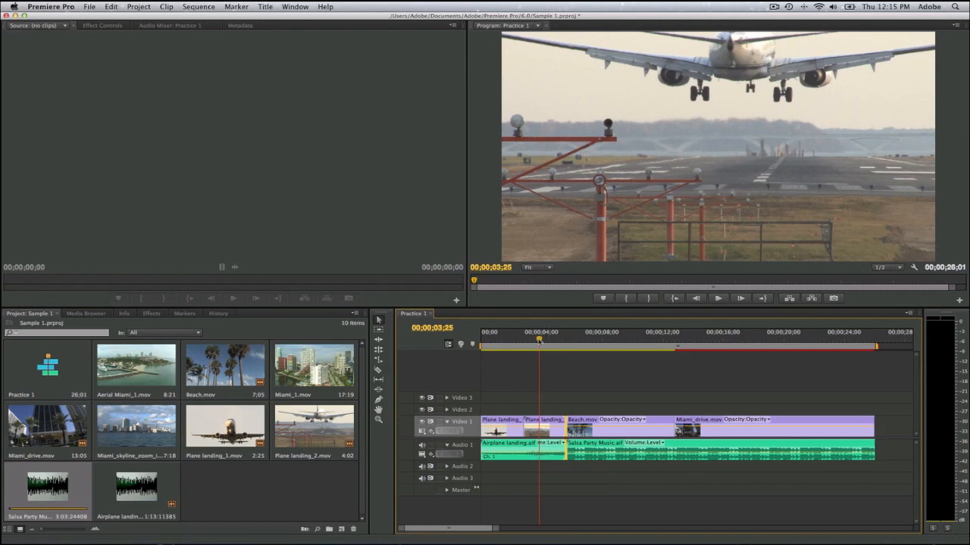
drag(540, 340, 508, 341)
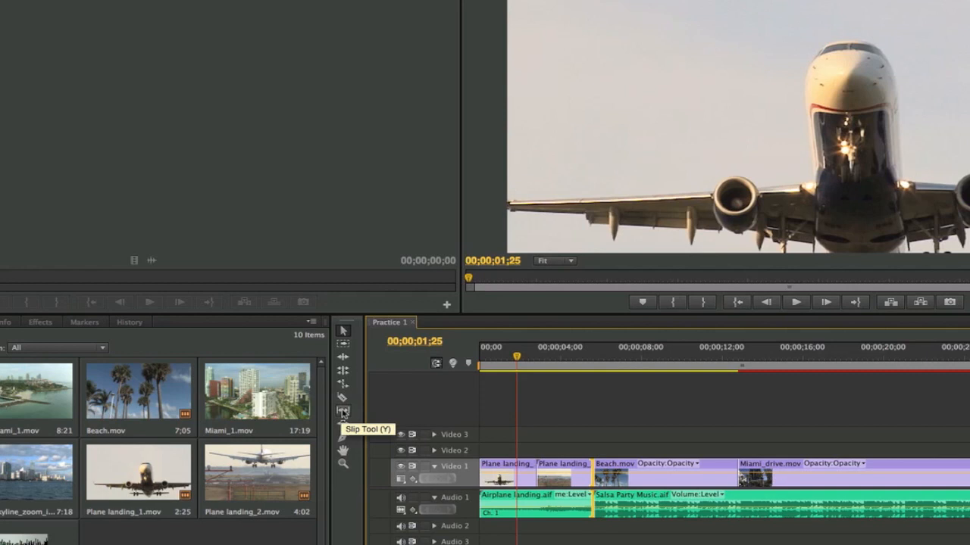
Step: Slip the Airplane landing.aif clip so its loud passage comes earlier under the first plane shot, and enlarge the Audio 1 track
click(342, 412)
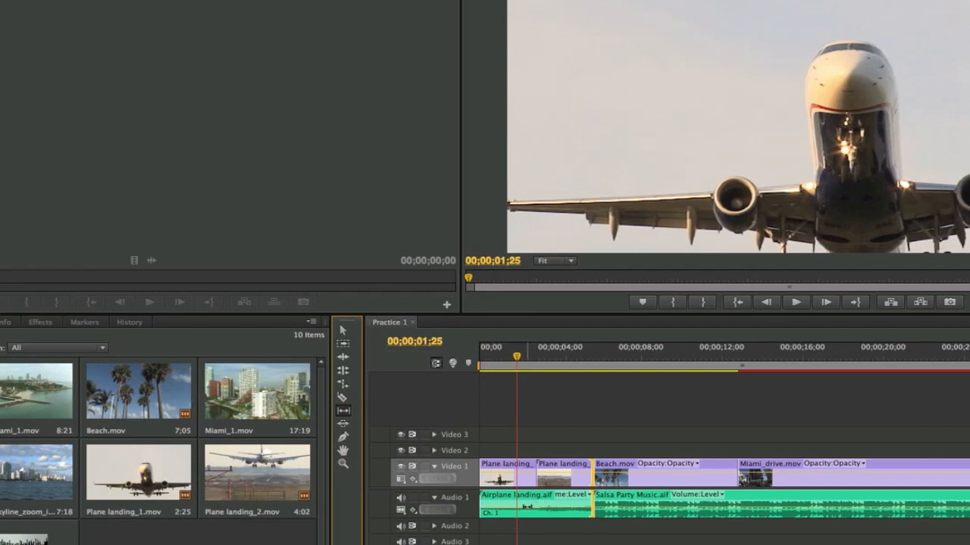
click(531, 506)
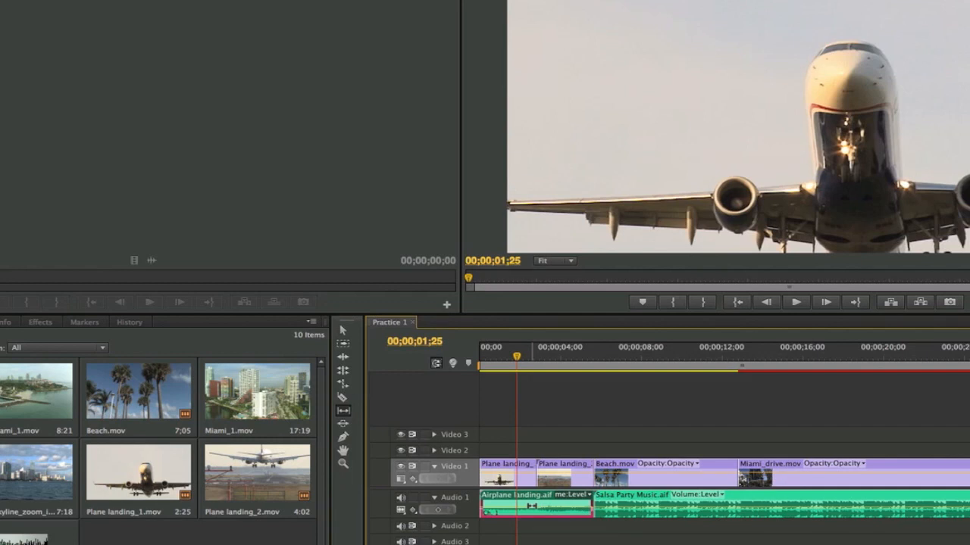
mouse_move(531, 506)
mouse_down()
mouse_move(508, 506)
mouse_move(539, 504)
mouse_up()
click(342, 330)
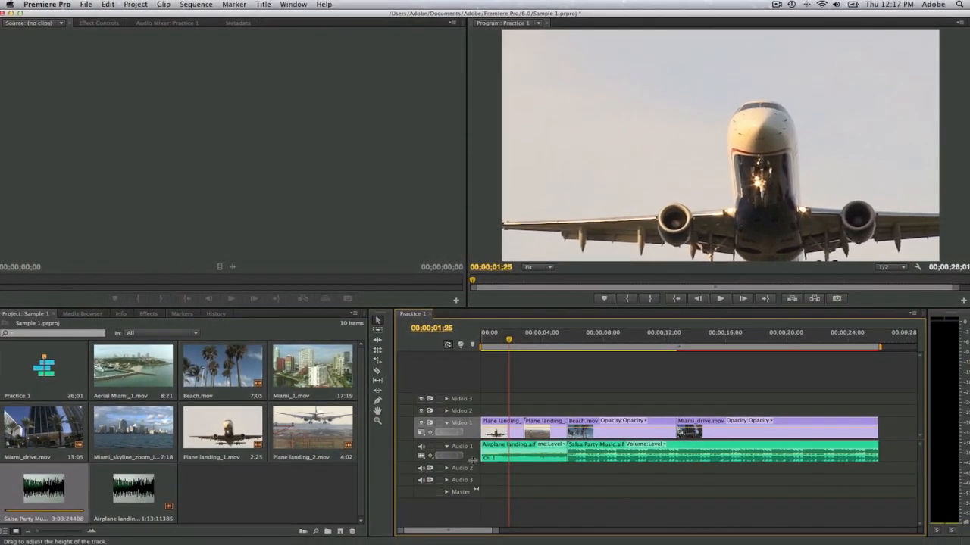
drag(472, 459, 474, 476)
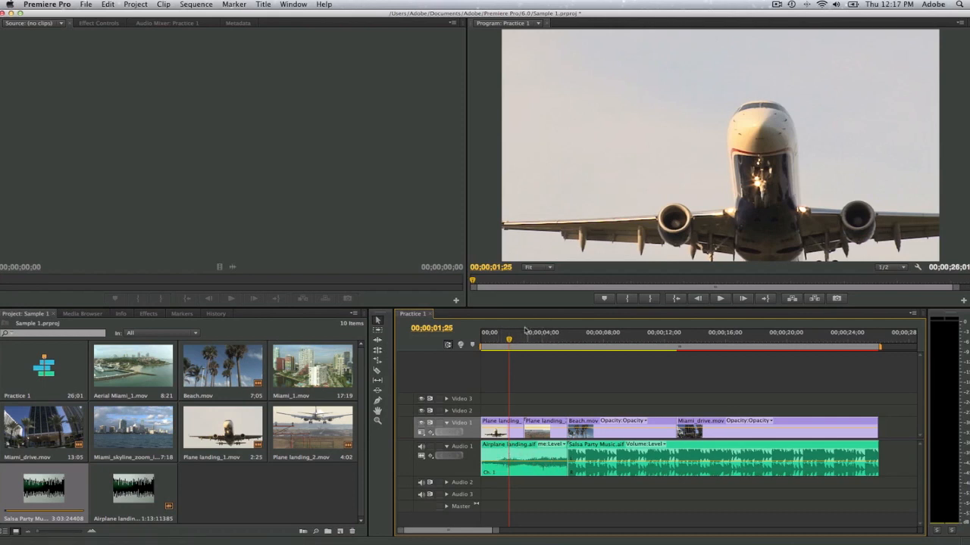
Step: Play the opening plane shots from the sequence start to check the slipped landing sound
drag(509, 340, 467, 342)
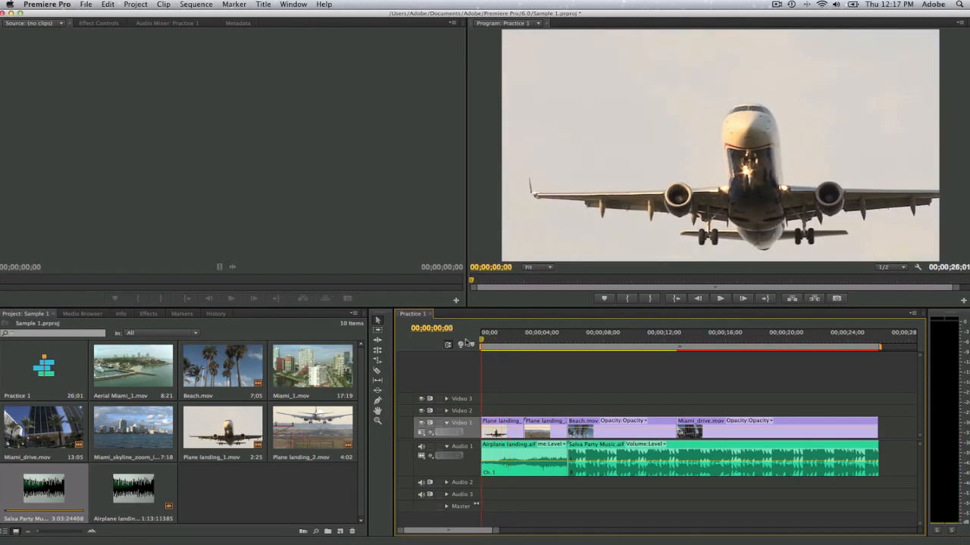
key(space)
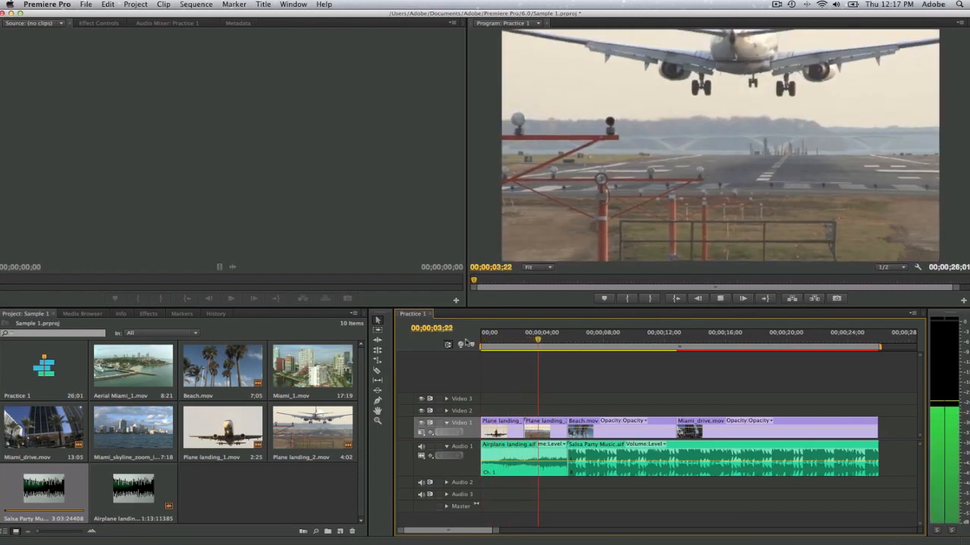
key(space)
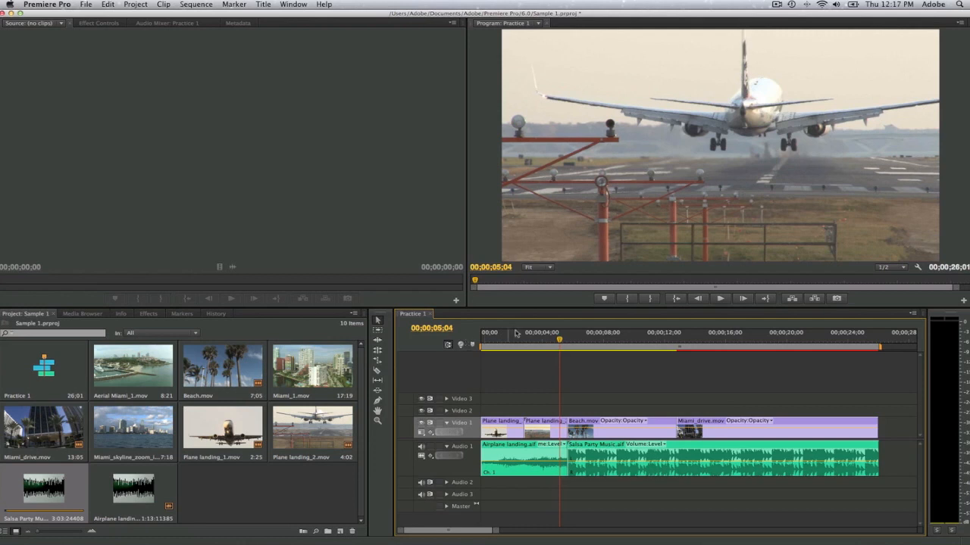
Step: Slip the Plane landing_1.mov clip on Video 1 so it shows a later portion of its footage
drag(559, 340, 501, 347)
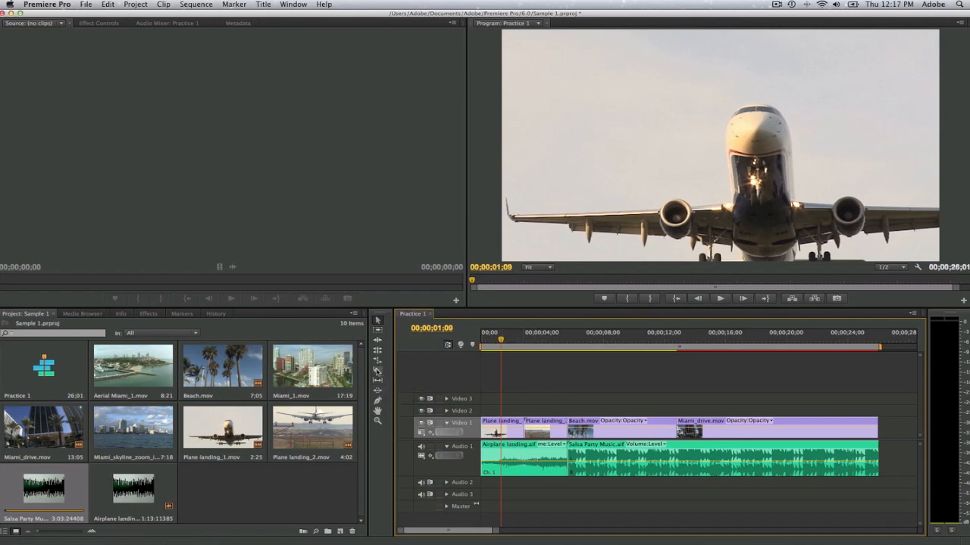
click(377, 382)
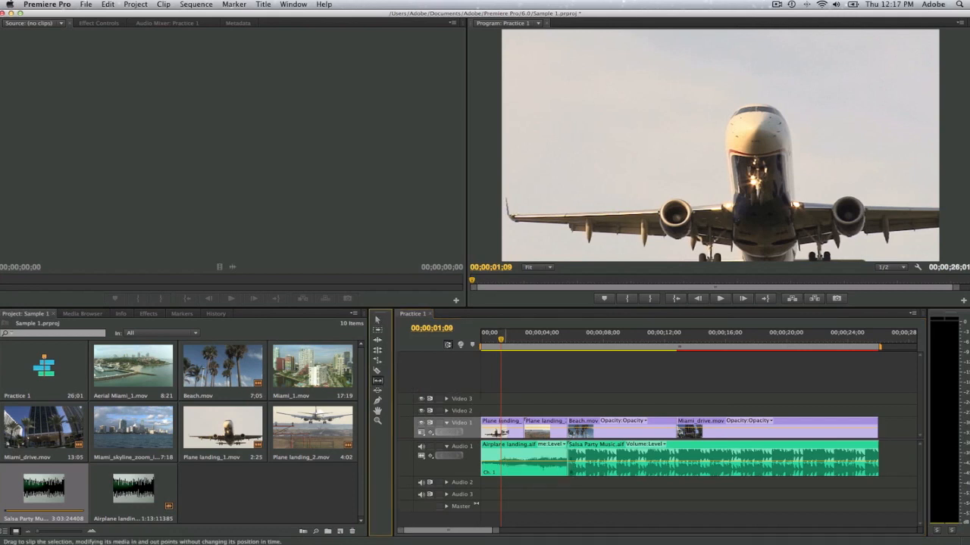
click(506, 433)
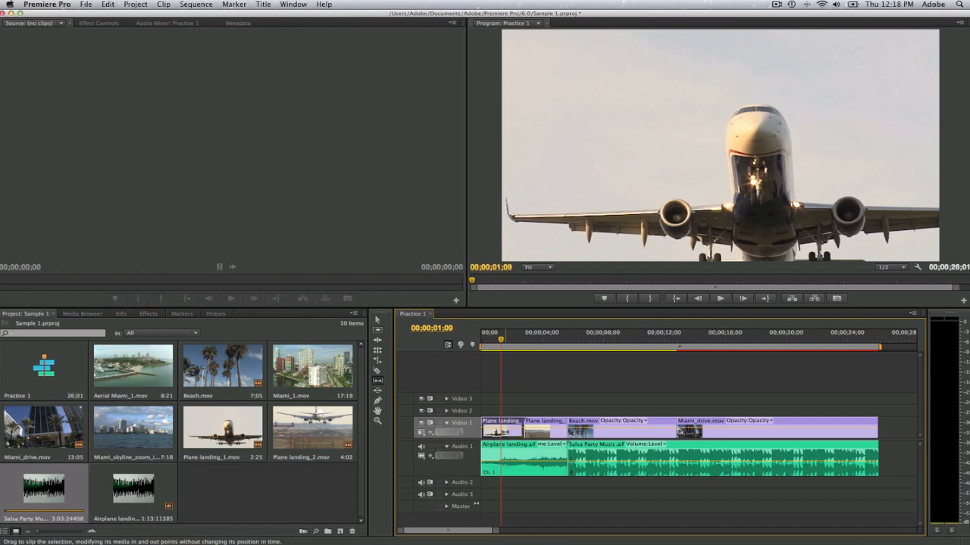
drag(502, 431, 497, 431)
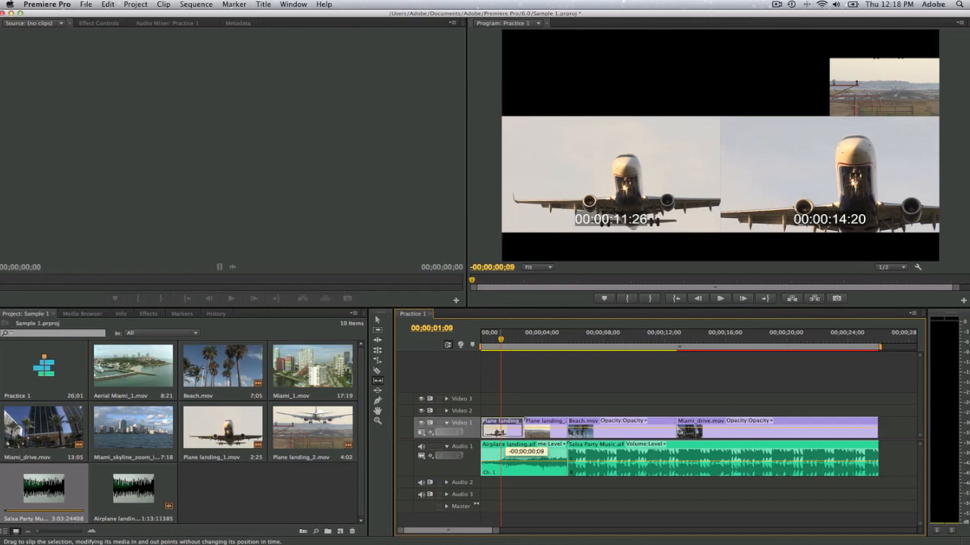
drag(498, 433, 467, 430)
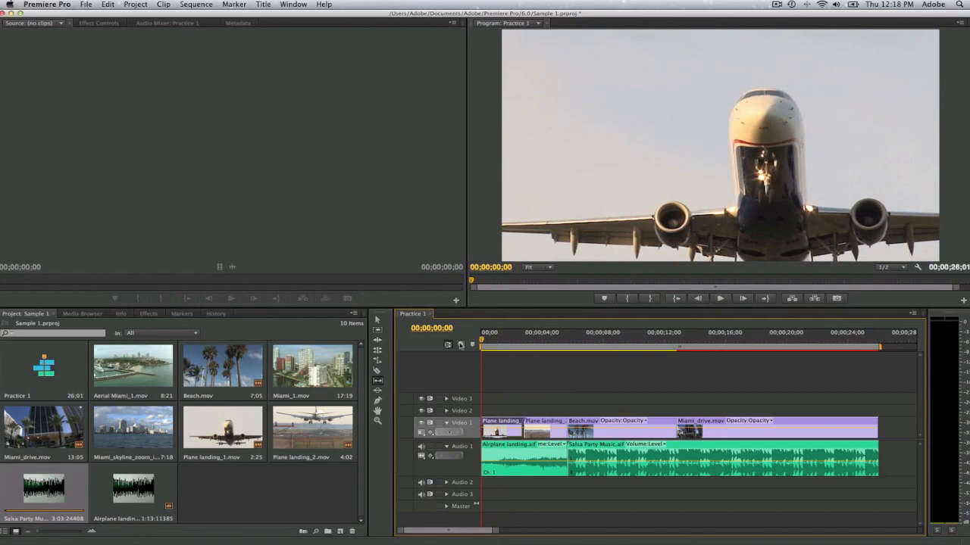
Step: Replay the sequence from the start through the plane shots into Beach.mov to check the slipped video and audio clips
key(space)
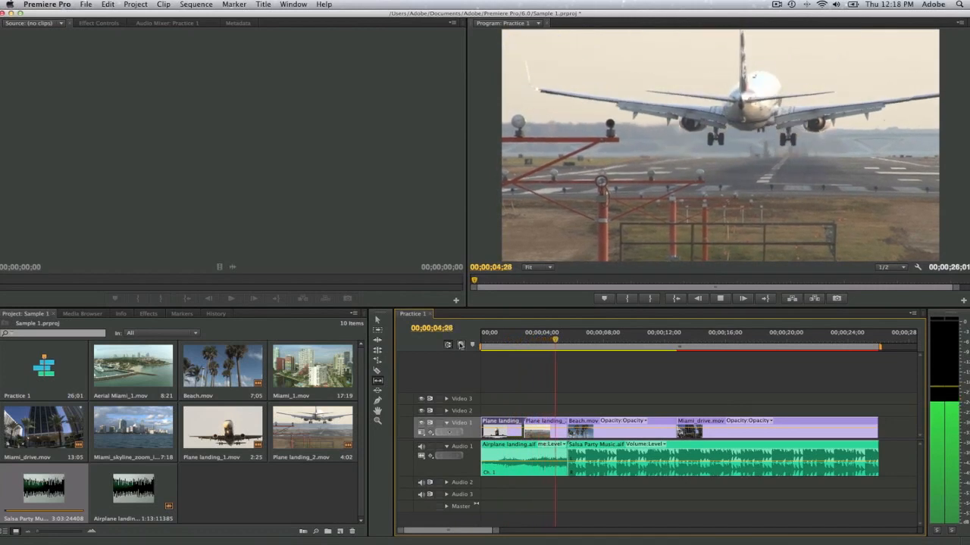
key(space)
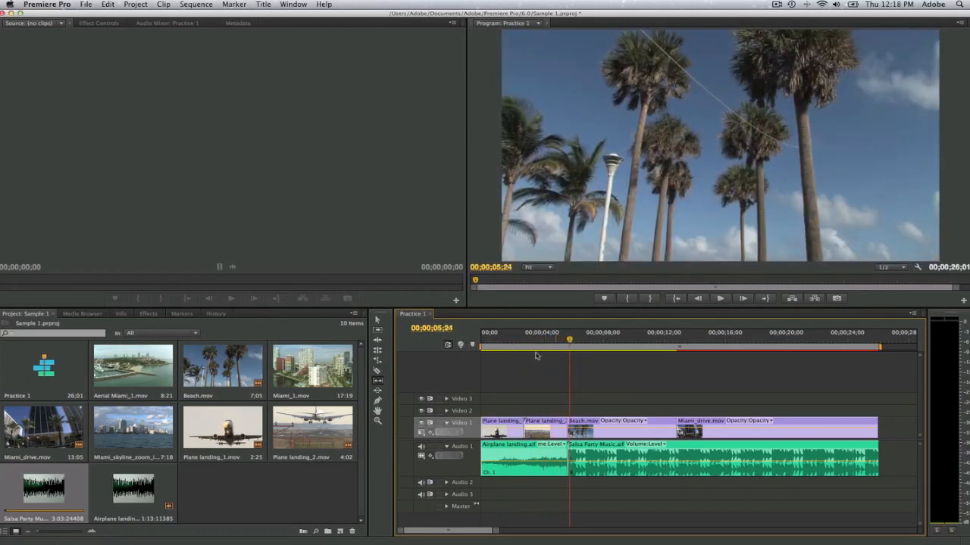
click(378, 320)
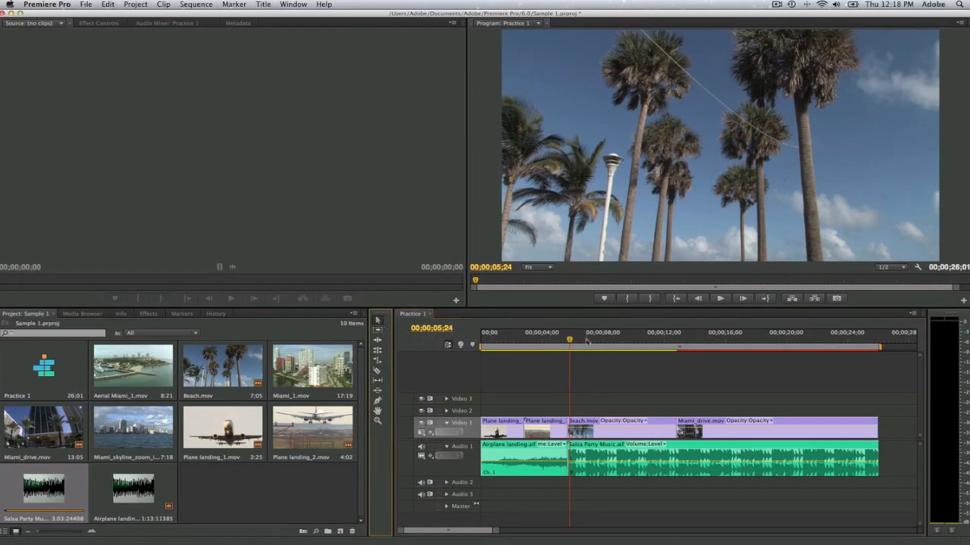
drag(570, 341, 469, 345)
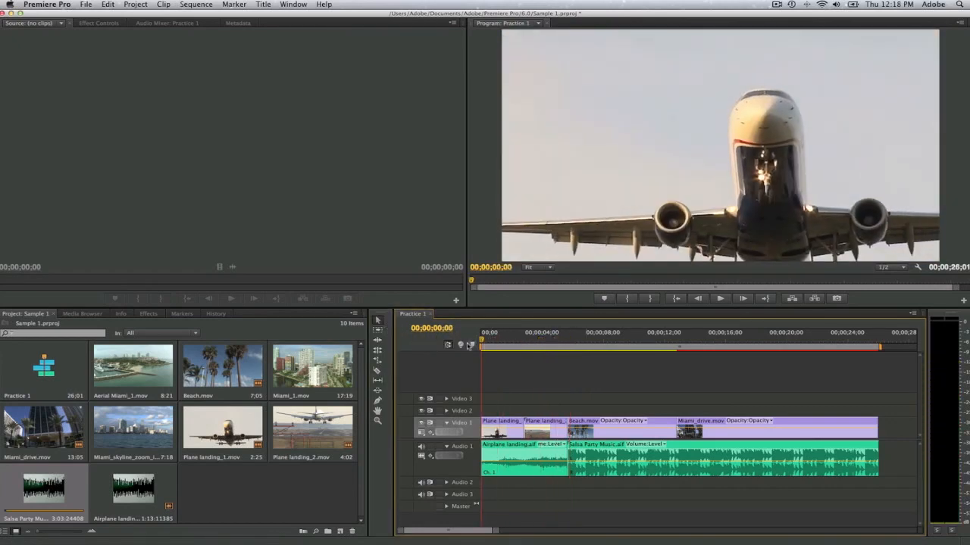
key(space)
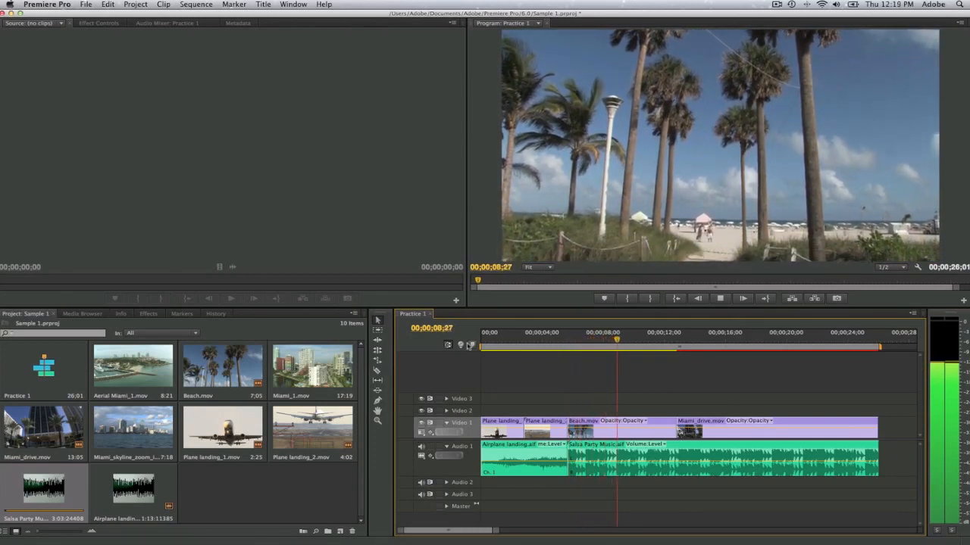
key(space)
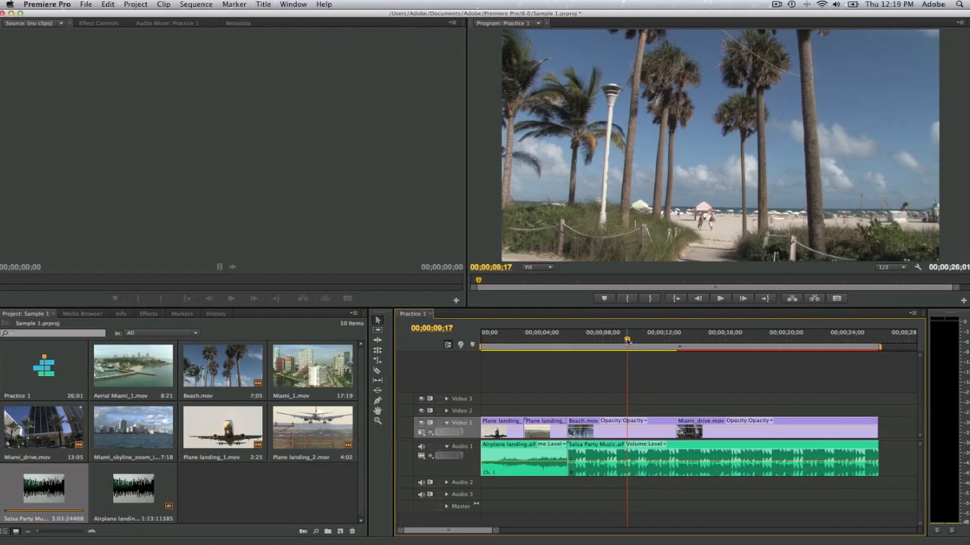
mouse_move(627, 340)
mouse_down()
mouse_move(659, 342)
mouse_move(624, 346)
mouse_up()
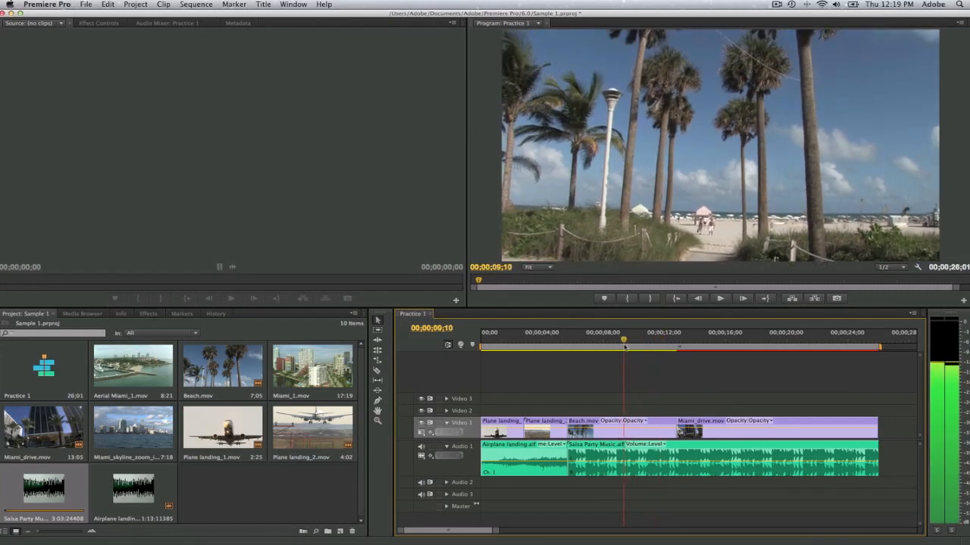
Step: Play and scrub across the cut from Beach.mov to Miami_drive.mov to find the music change, and park the playhead at 00;00;14;04
key(space)
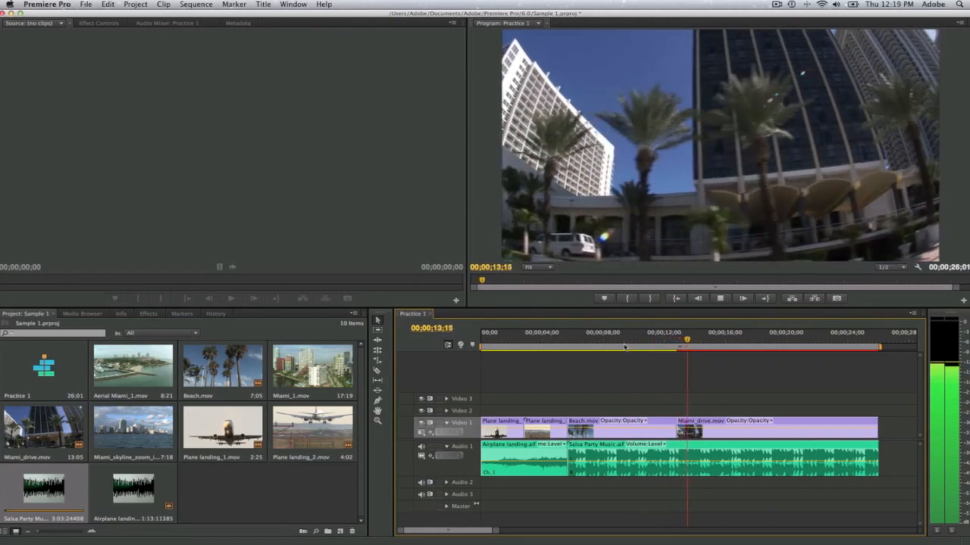
key(space)
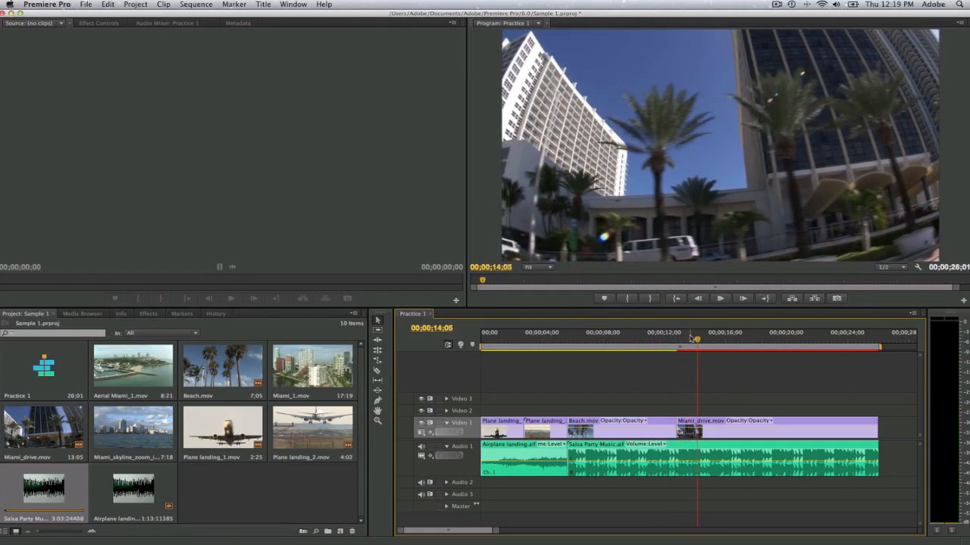
drag(697, 342, 686, 345)
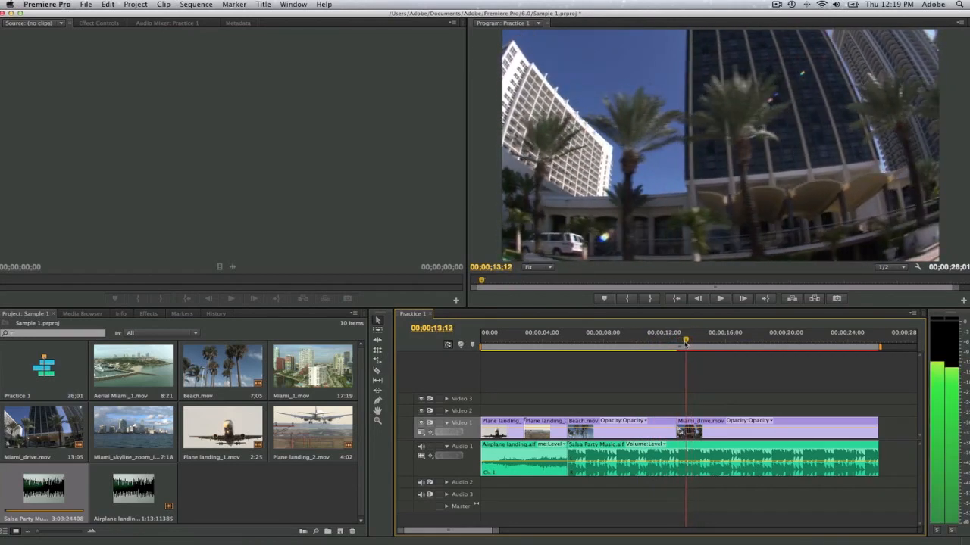
key(space)
key(space)
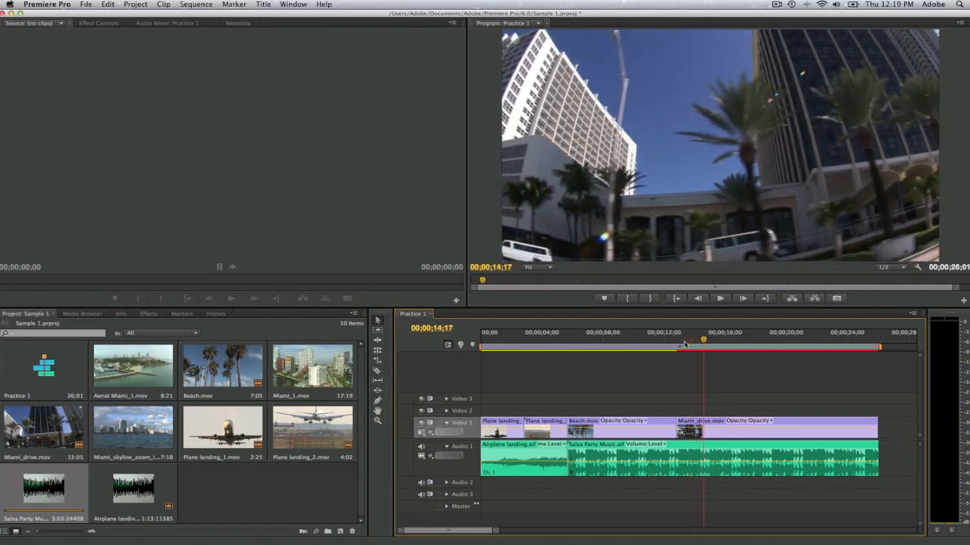
drag(703, 342, 612, 356)
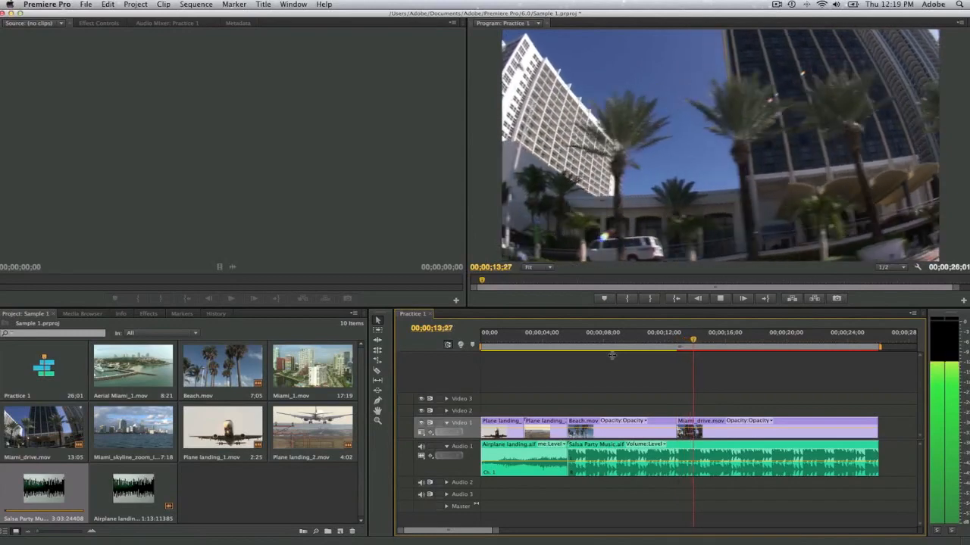
key(space)
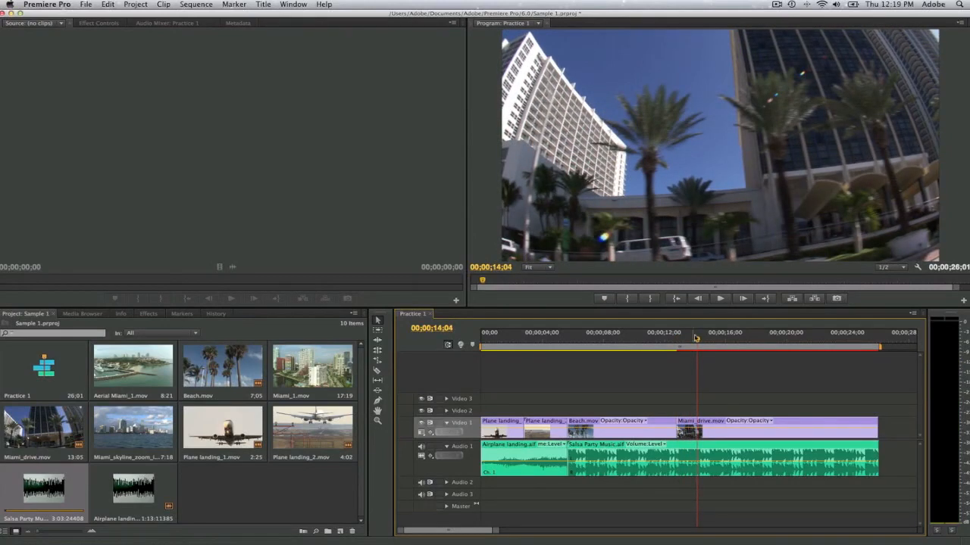
drag(697, 343, 699, 343)
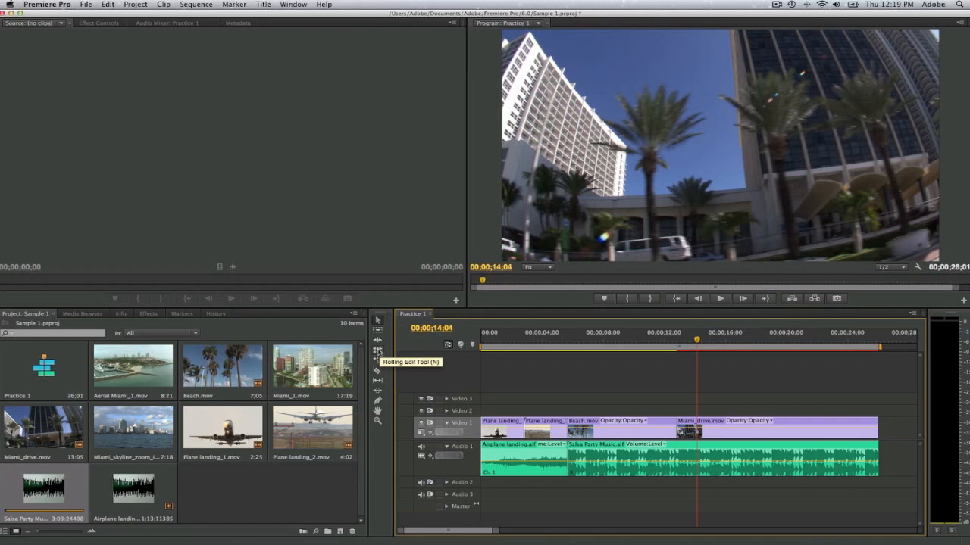
Step: Use the Rolling Edit tool to move the cut between Beach.mov and Miami_drive.mov to the playhead at 00;00;14;04
click(378, 351)
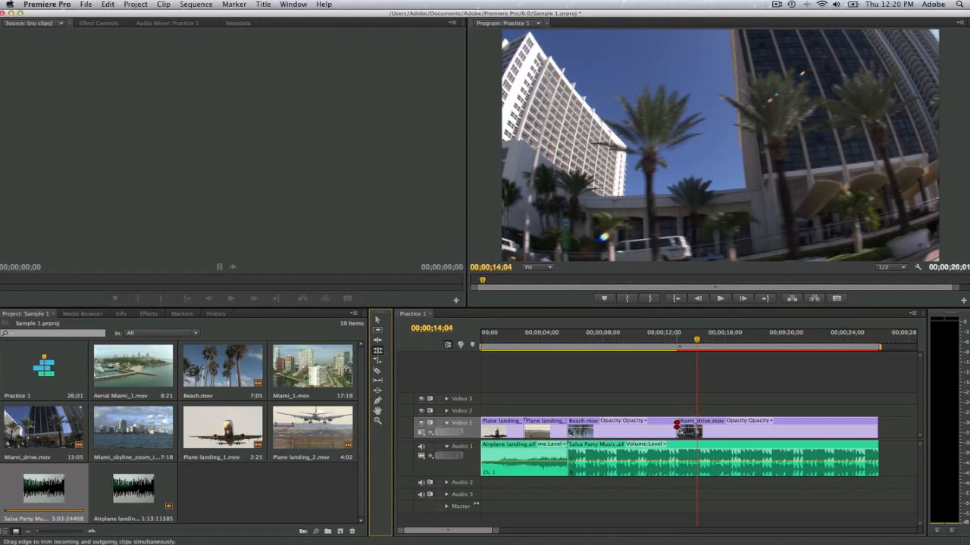
click(676, 428)
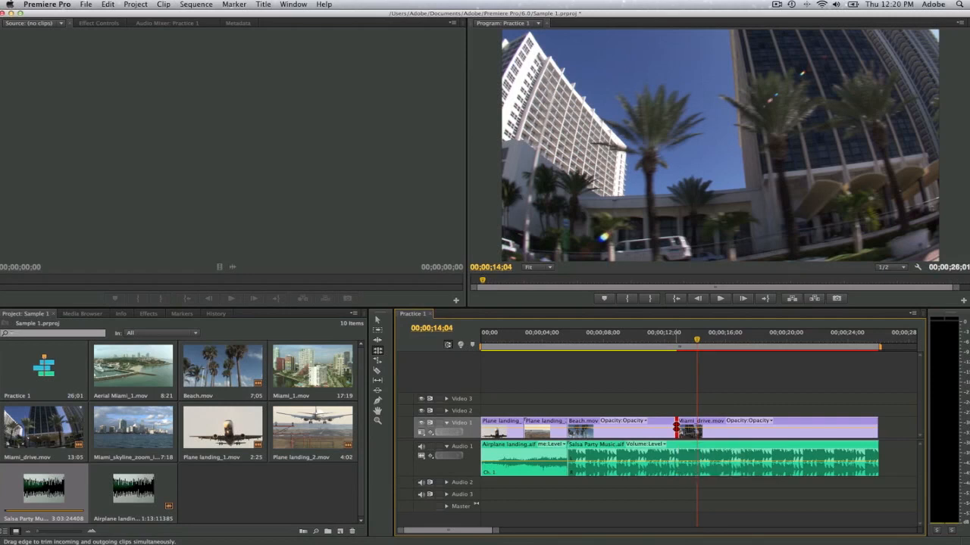
drag(676, 428, 673, 428)
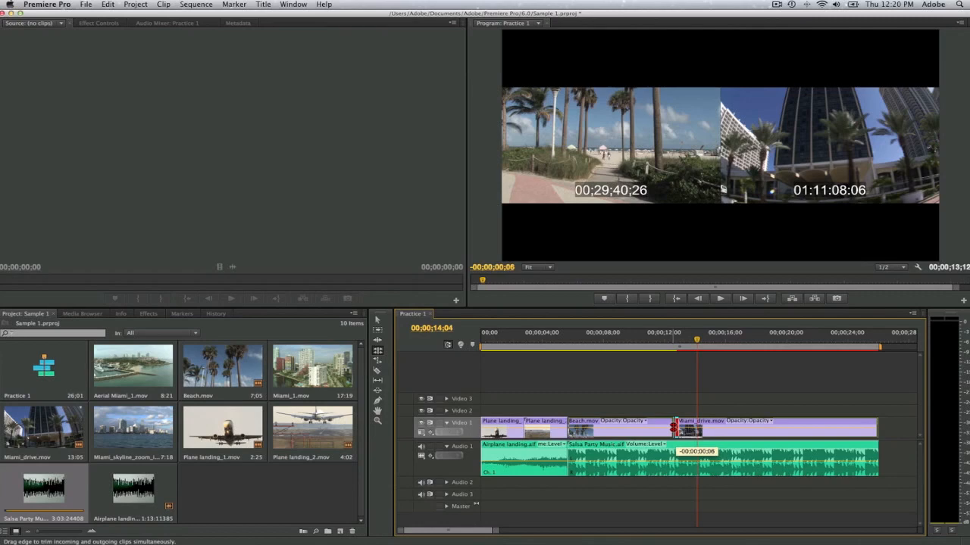
drag(674, 428, 673, 428)
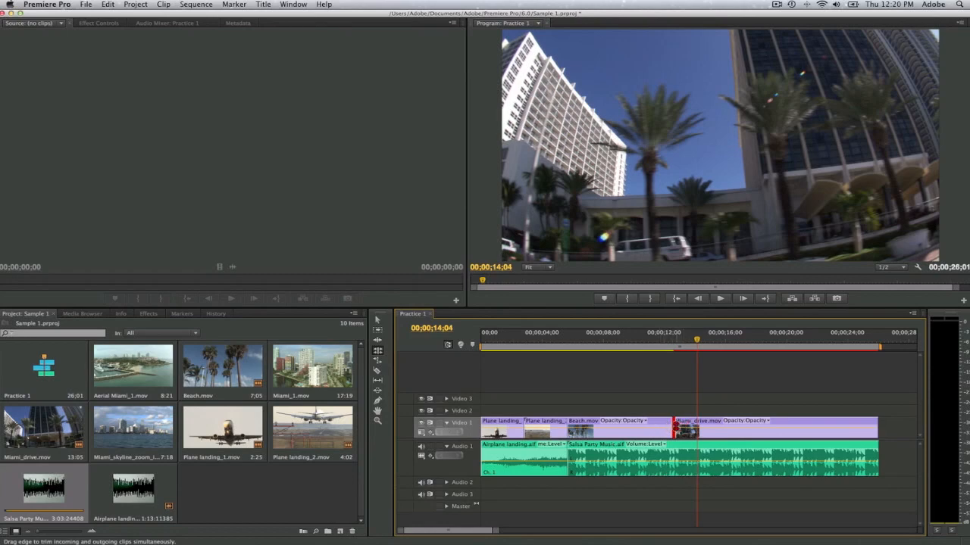
drag(674, 428, 696, 427)
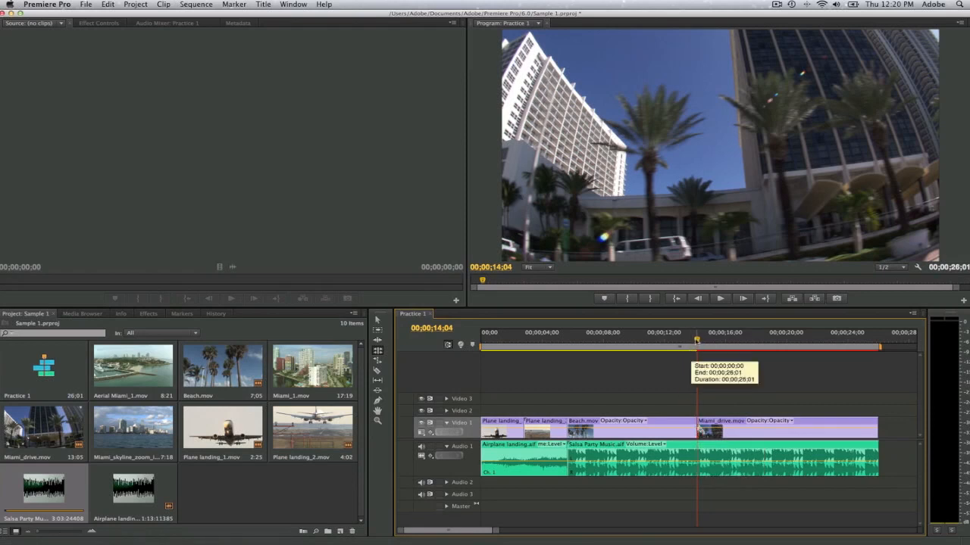
Step: Play the end of Beach.mov to check the rolled cut against the music, stopping at 00;00;13;26
drag(696, 347, 624, 354)
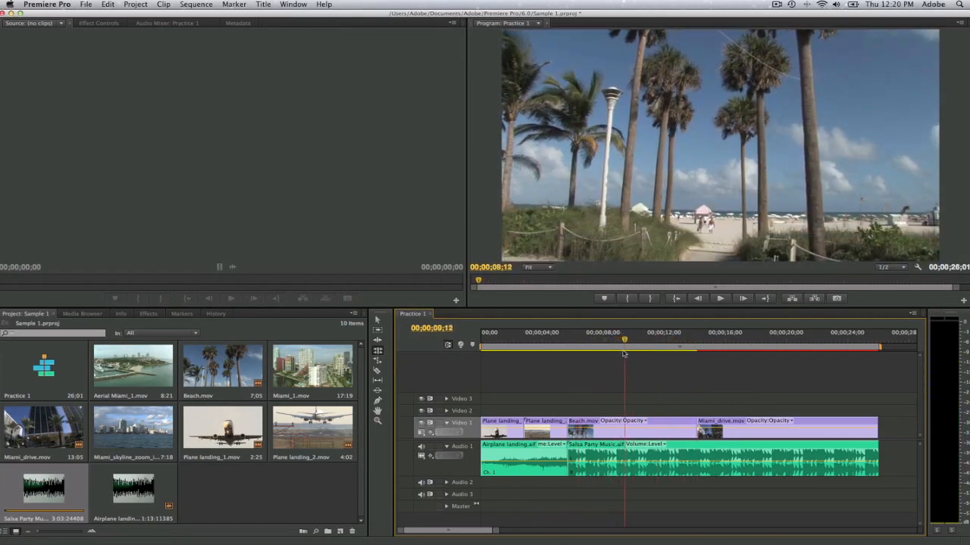
key(space)
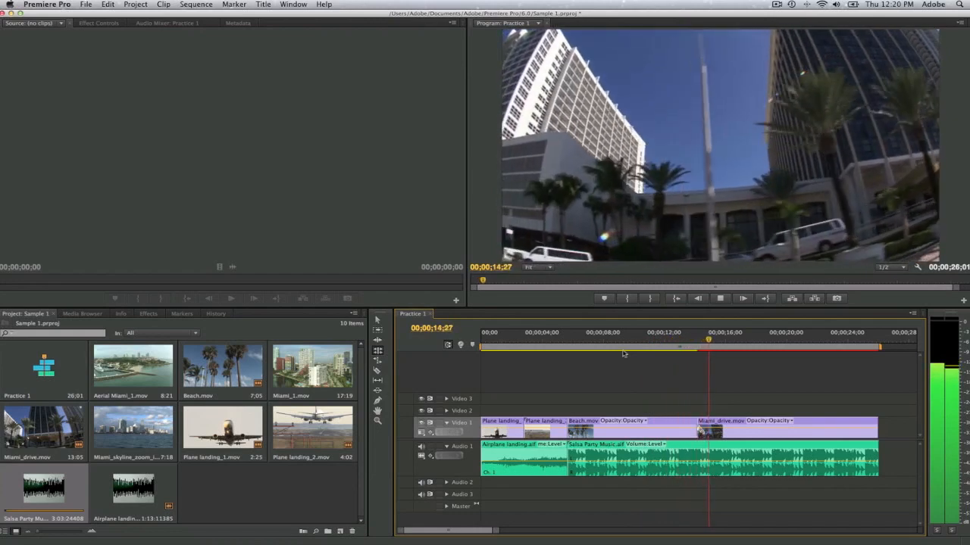
key(space)
click(675, 342)
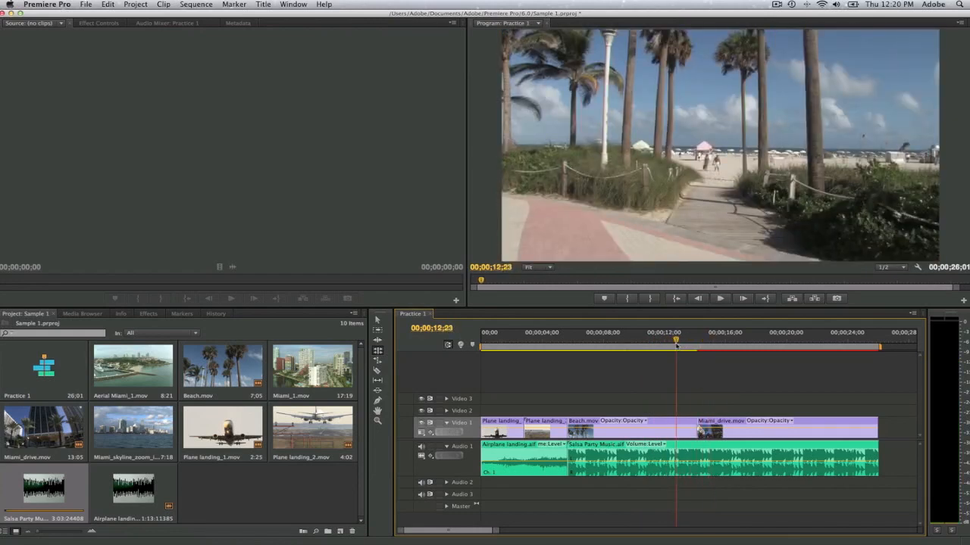
key(space)
key(space)
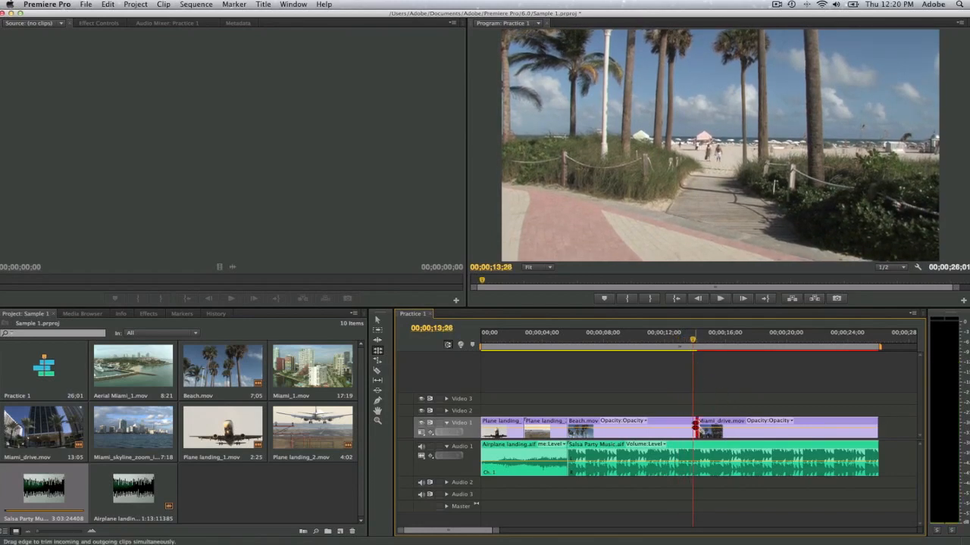
Step: Roll the Beach.mov and Miami_drive.mov cut slightly earlier to 00;00;13;26 and play across it to check the timing
drag(696, 427, 693, 427)
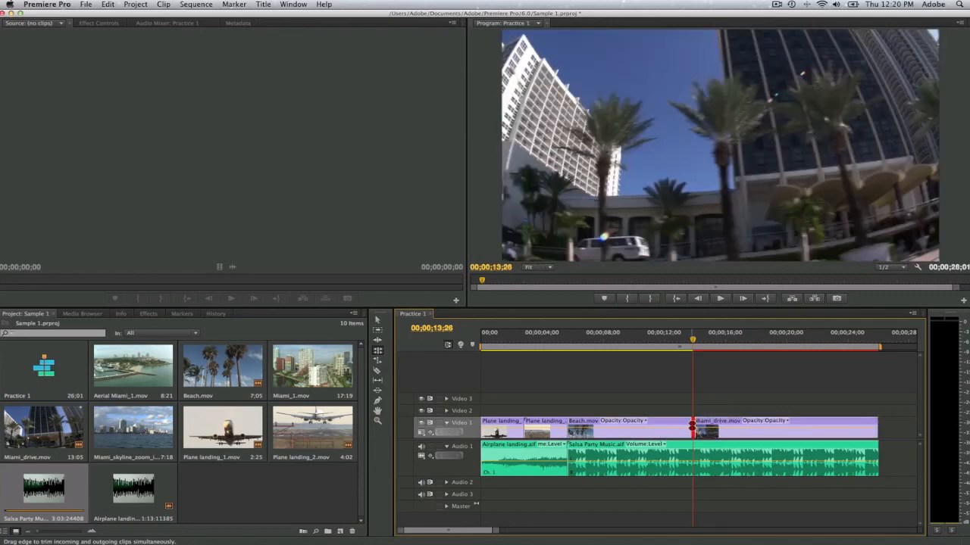
click(665, 347)
key(space)
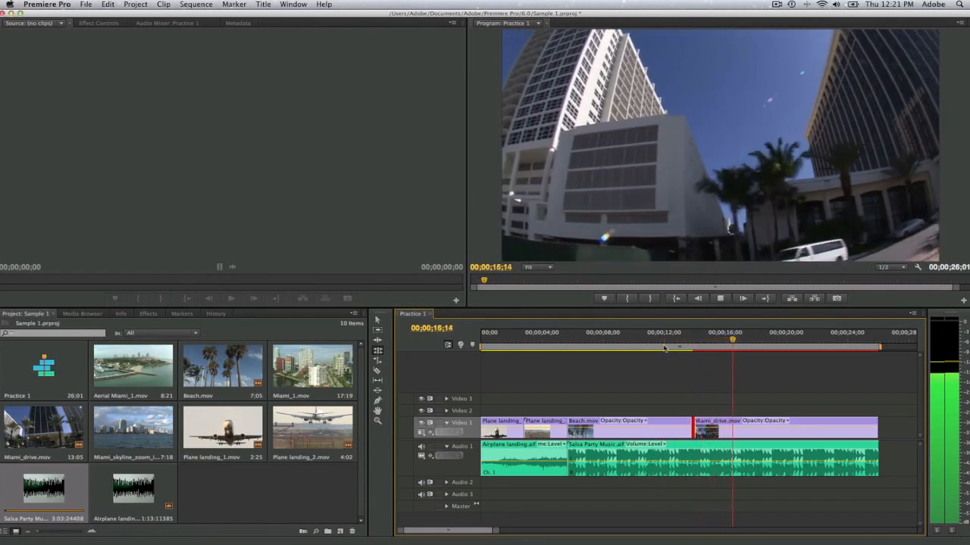
key(space)
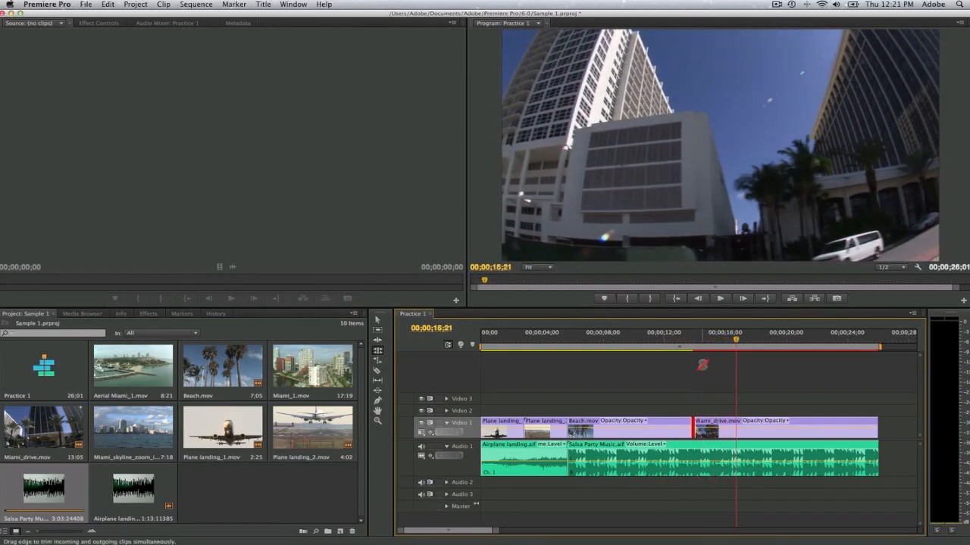
Step: Roll the Beach.mov and Miami_drive.mov cut about two seconds earlier using the Selection tool
click(378, 321)
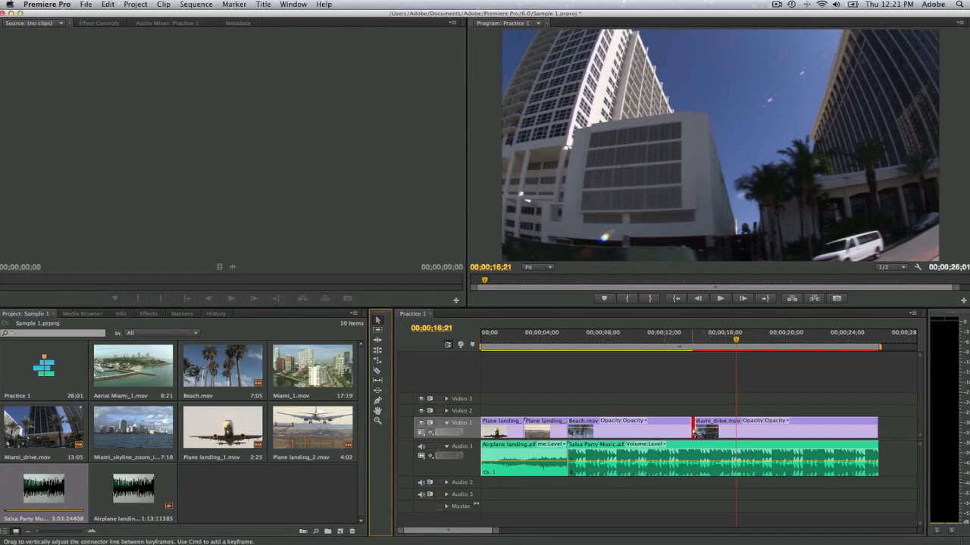
drag(692, 426, 657, 426)
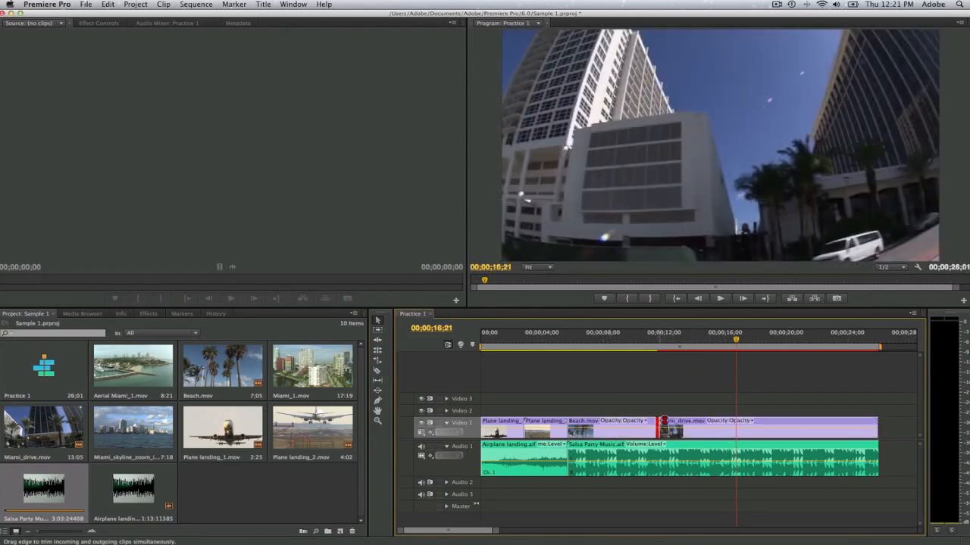
Step: Locate the music beat by playing the start of Miami_drive.mov forward and backward, and add a sequence marker at 00;00;13;21
click(654, 345)
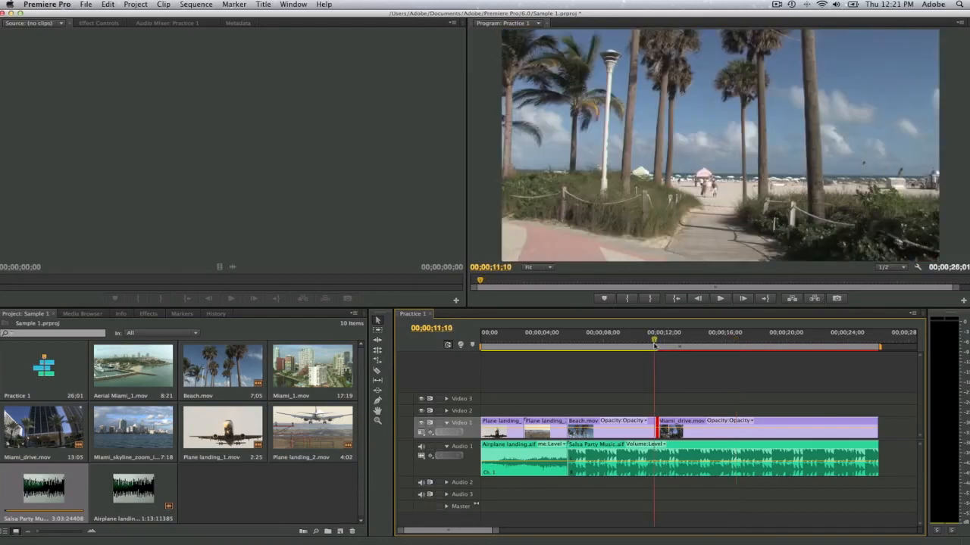
key(space)
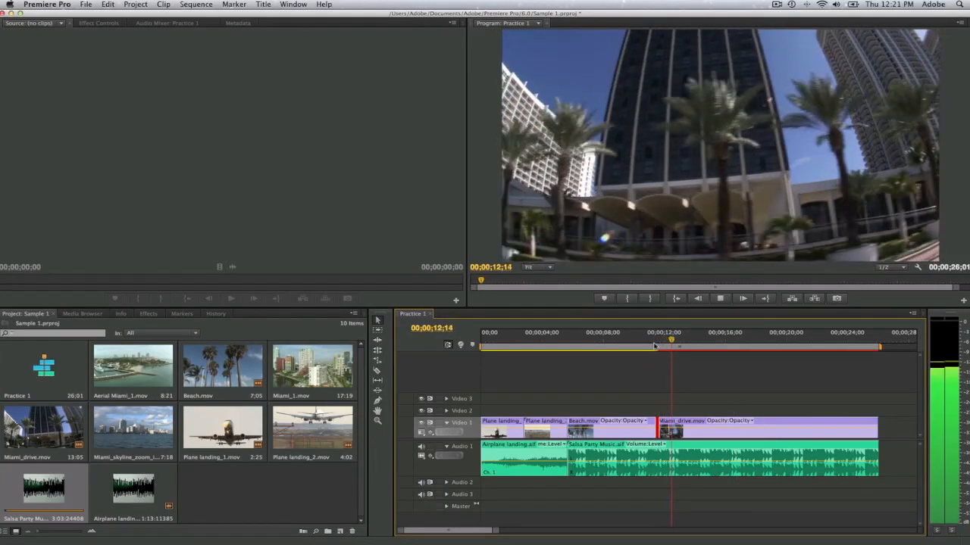
key(space)
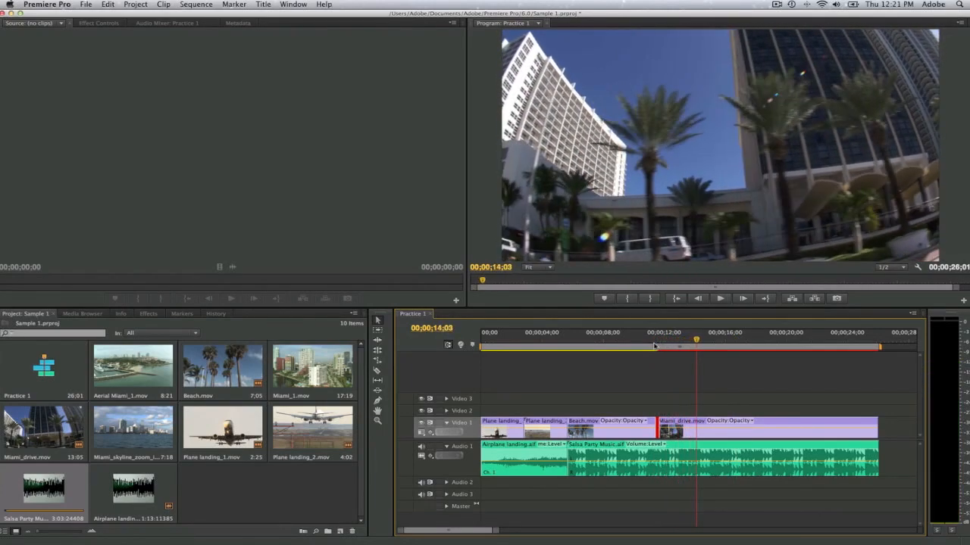
key(j)
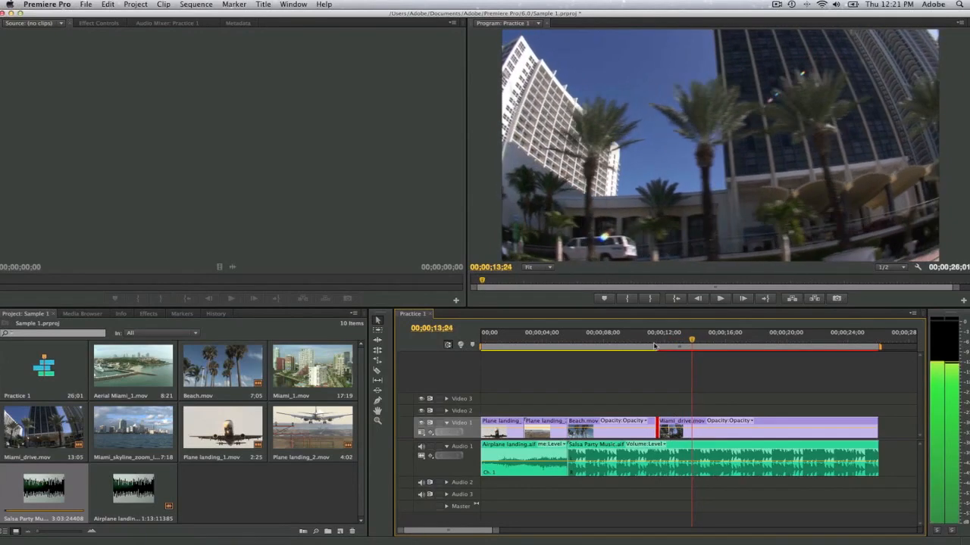
key(l)
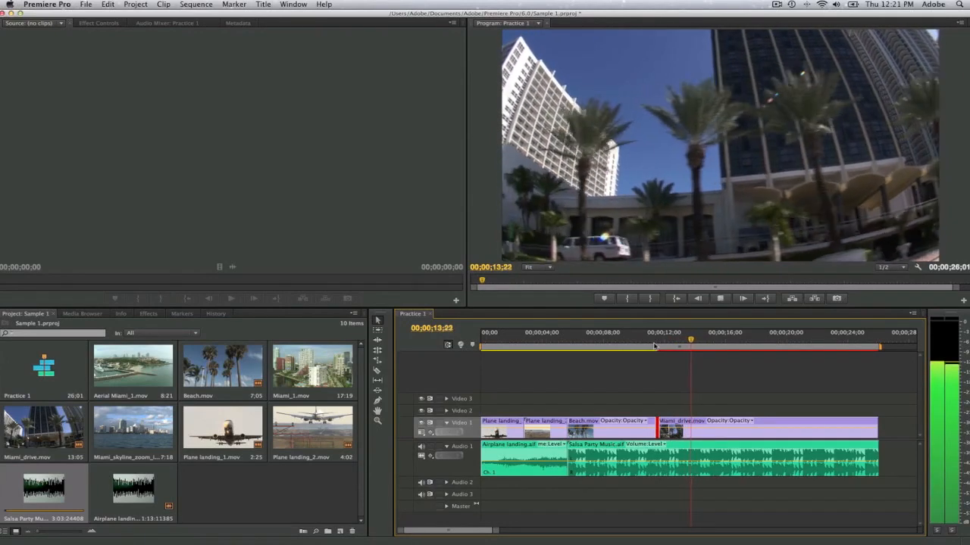
key(k)
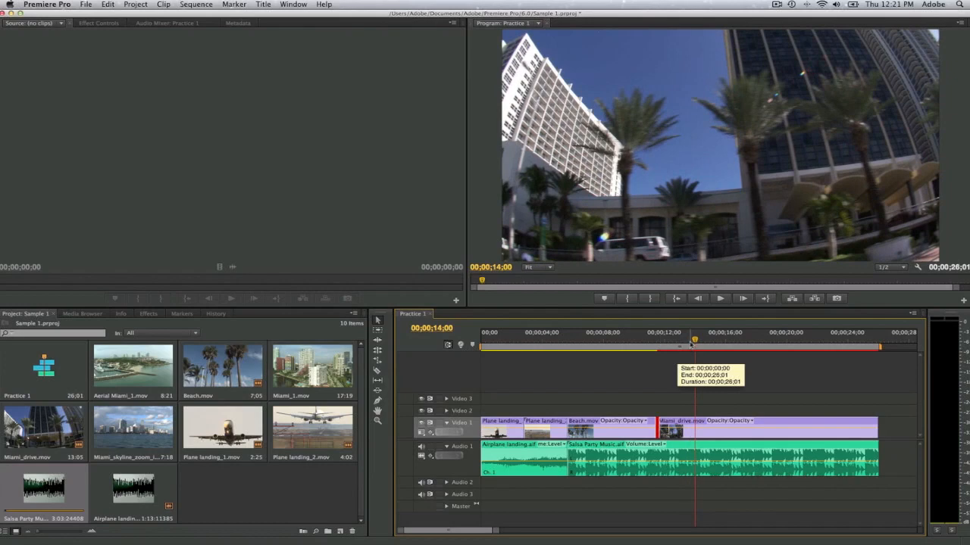
click(690, 345)
drag(690, 345, 690, 344)
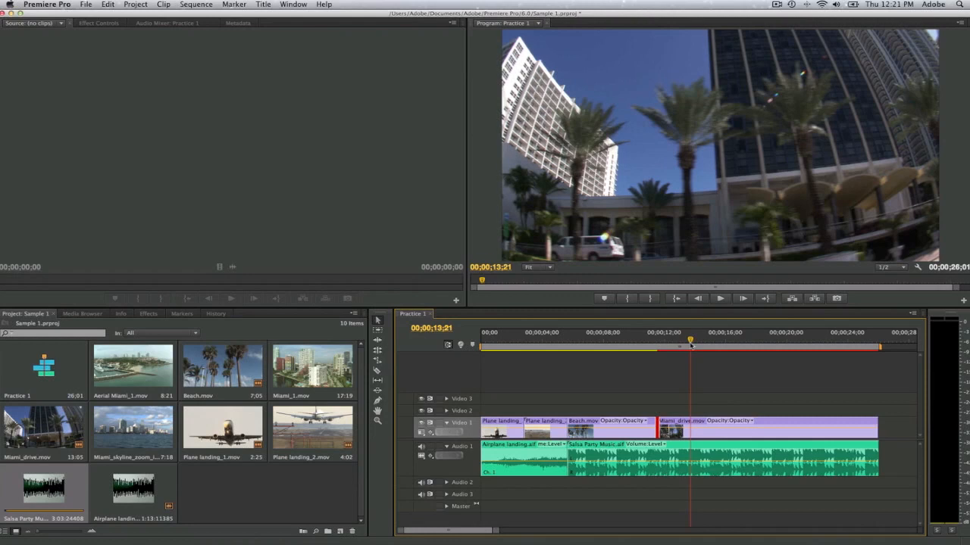
key(m)
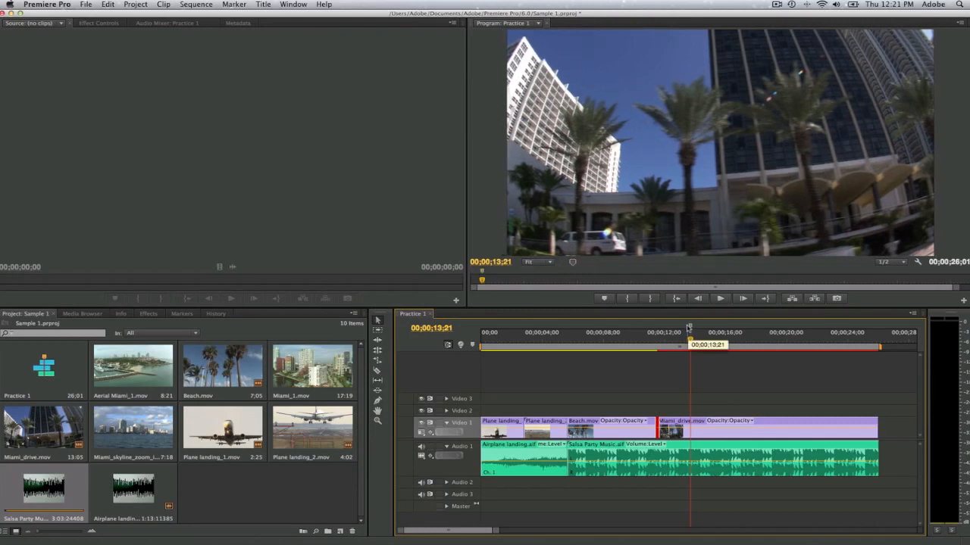
Step: Scrub and play from the cut past the sequence marker to check it against the beat, and return the playhead to the marker
click(657, 347)
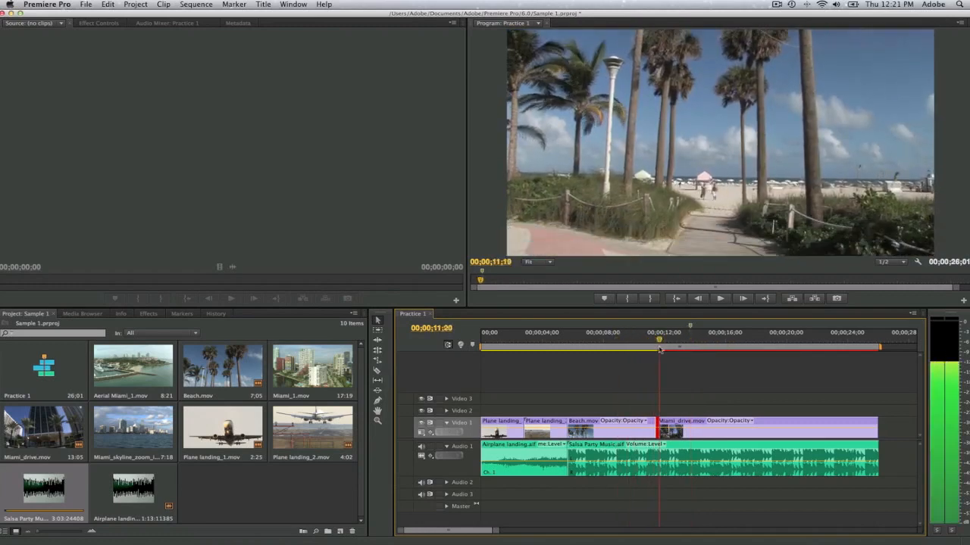
drag(659, 350, 691, 349)
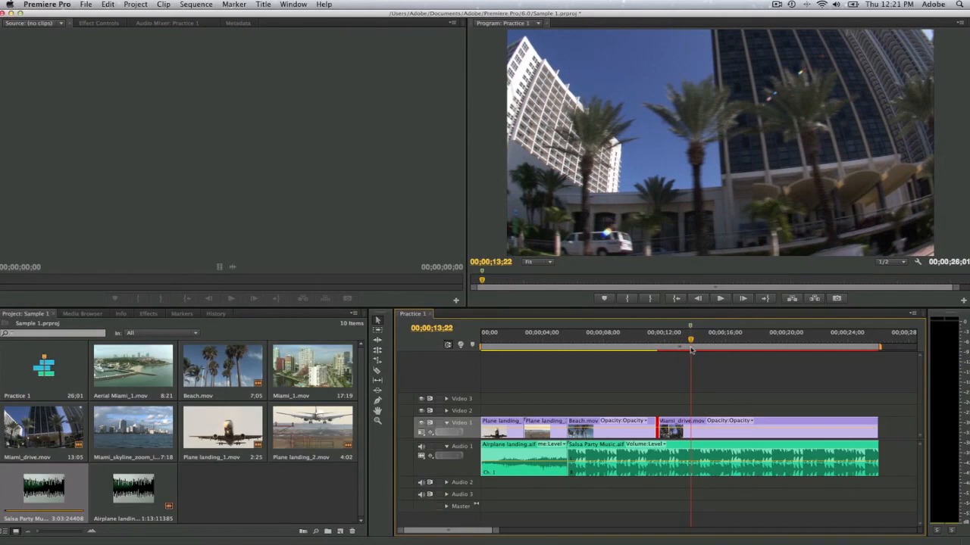
key(space)
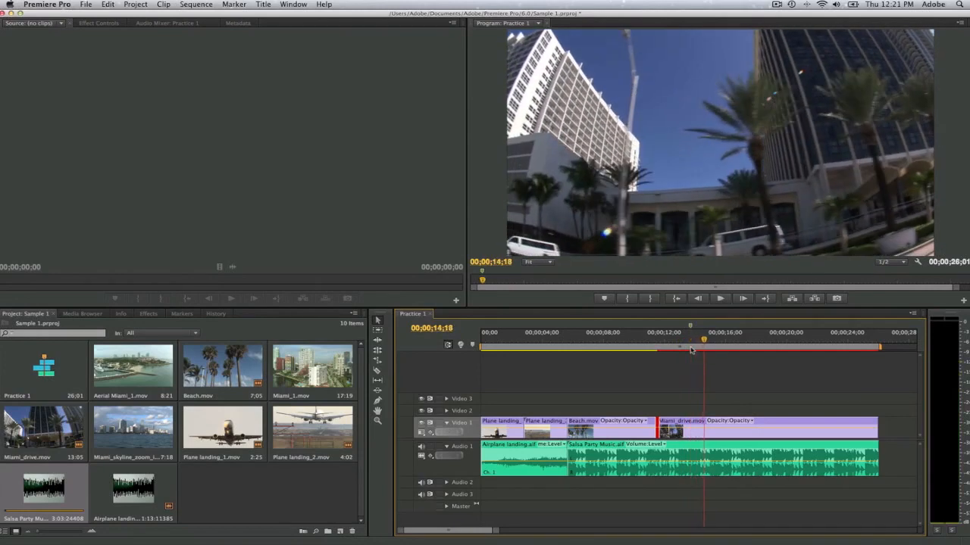
click(691, 343)
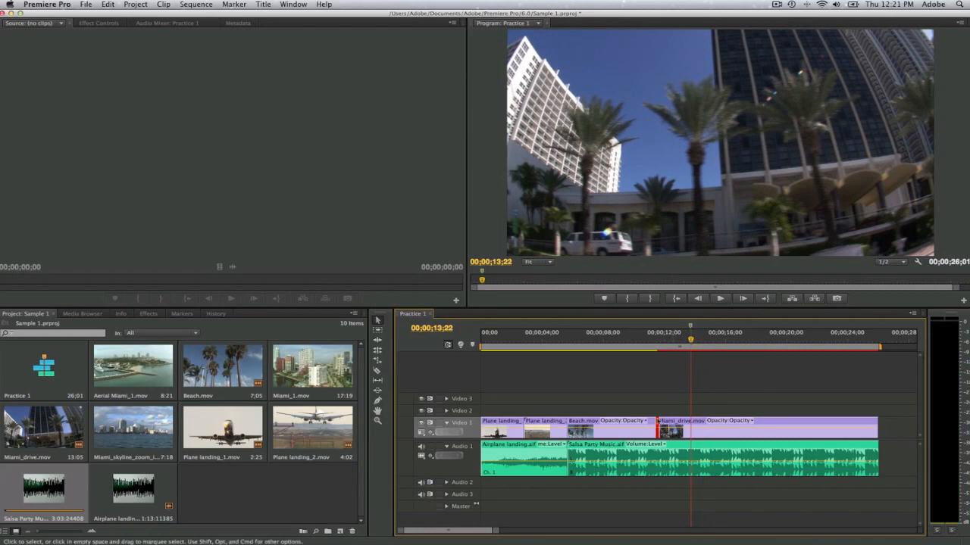
Step: Roll the cut between Beach.mov and Miami_drive.mov to the sequence marker with the Rolling Edit tool
click(657, 428)
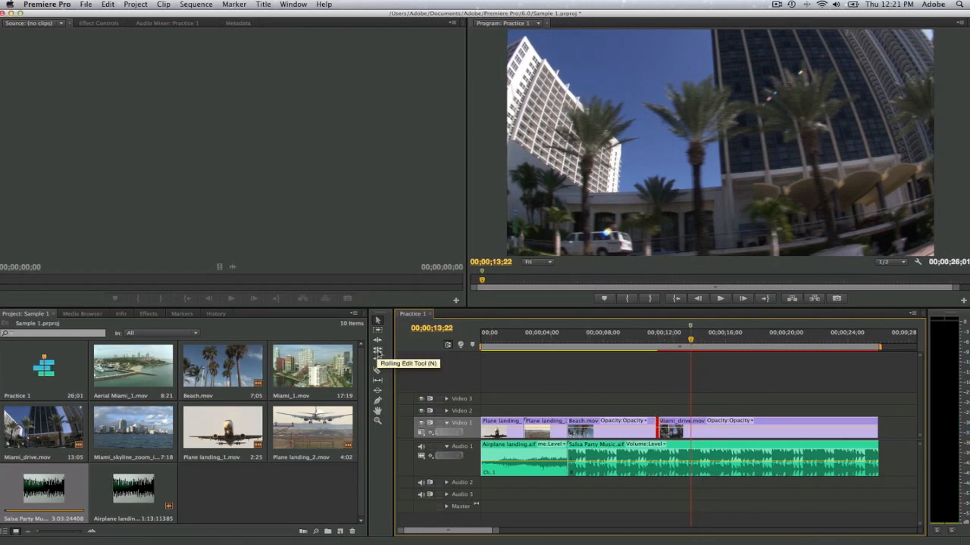
click(377, 351)
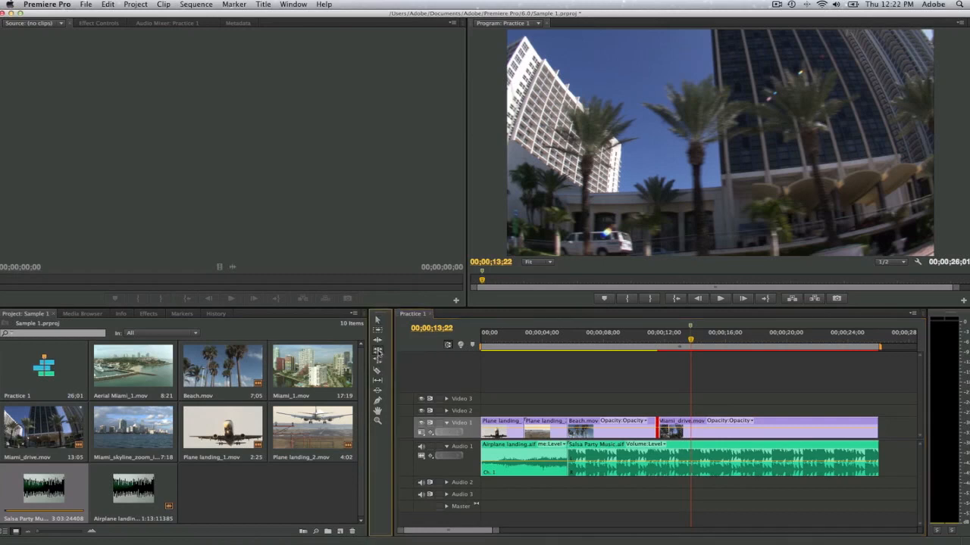
drag(657, 426, 689, 426)
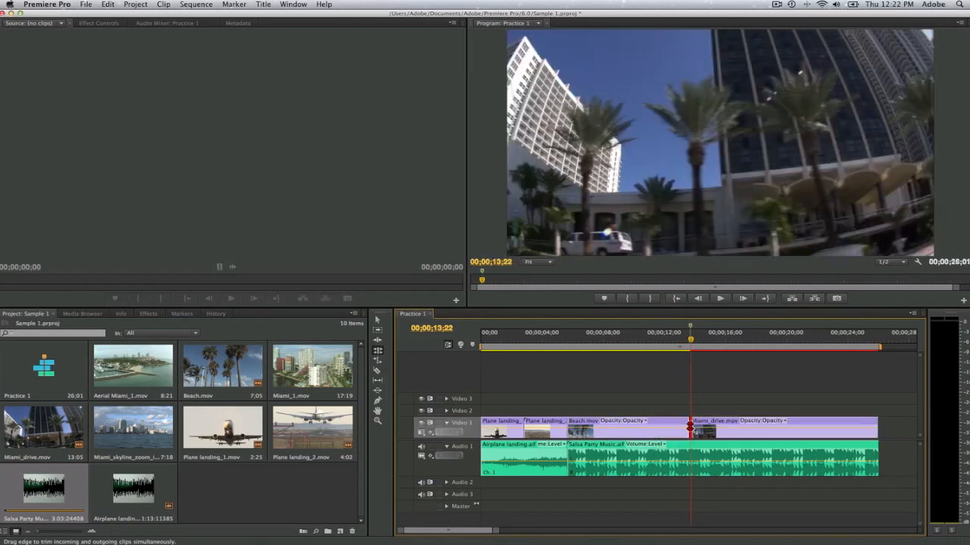
Step: Play from the end of Beach.mov into Miami_drive.mov to check that the cut falls on the marked beat
click(654, 345)
key(space)
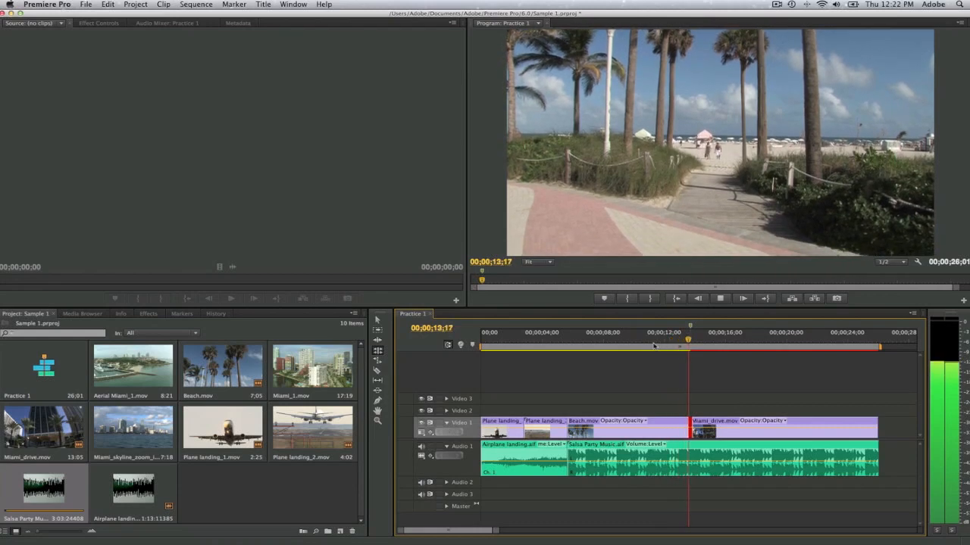
key(space)
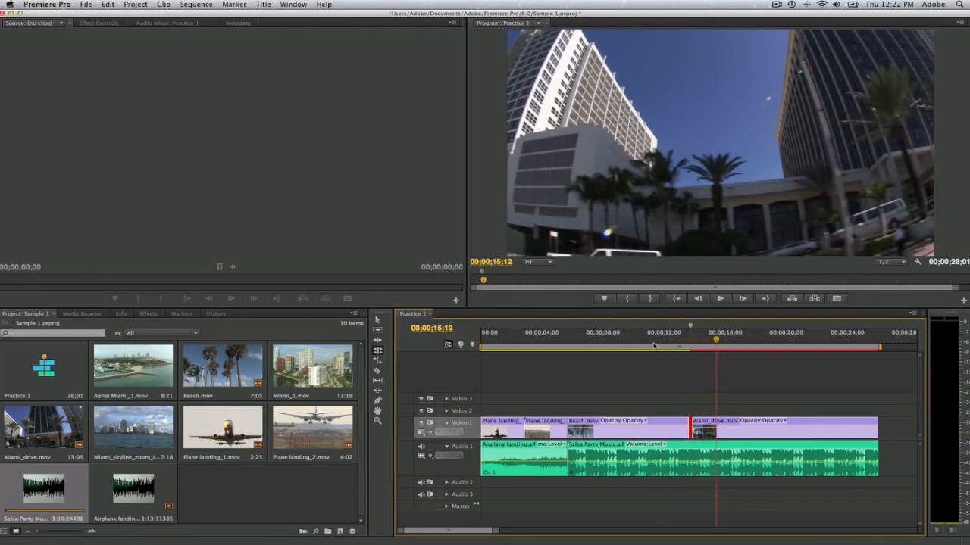